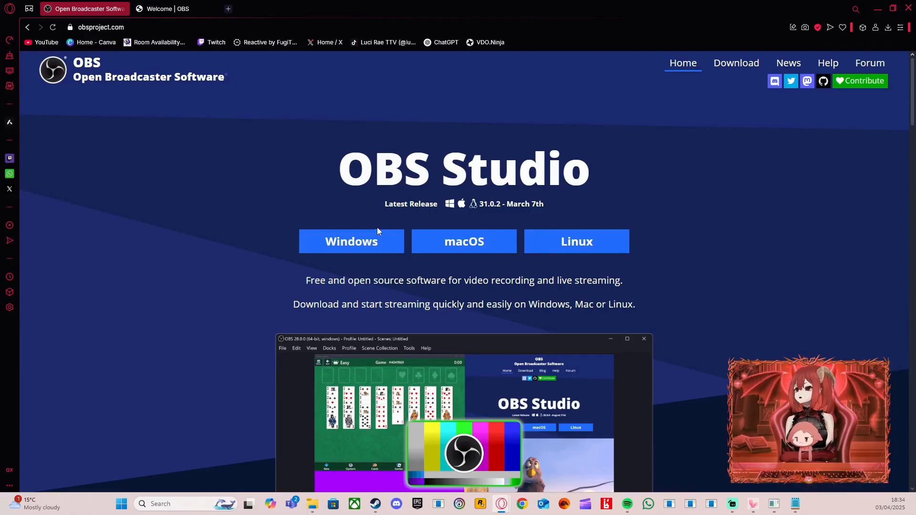
# Request the Windows download of OBS Studio and dismiss the save prompt.
pyautogui.click(345, 241)
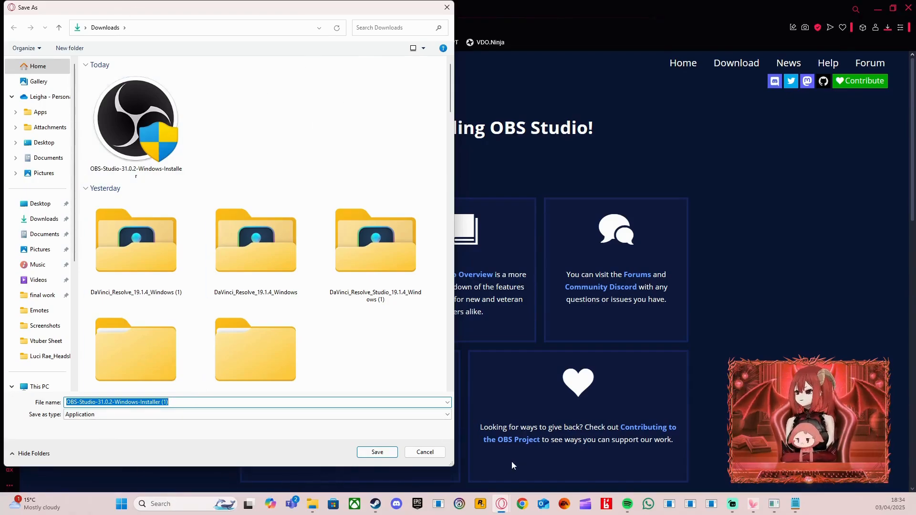
pyautogui.click(429, 452)
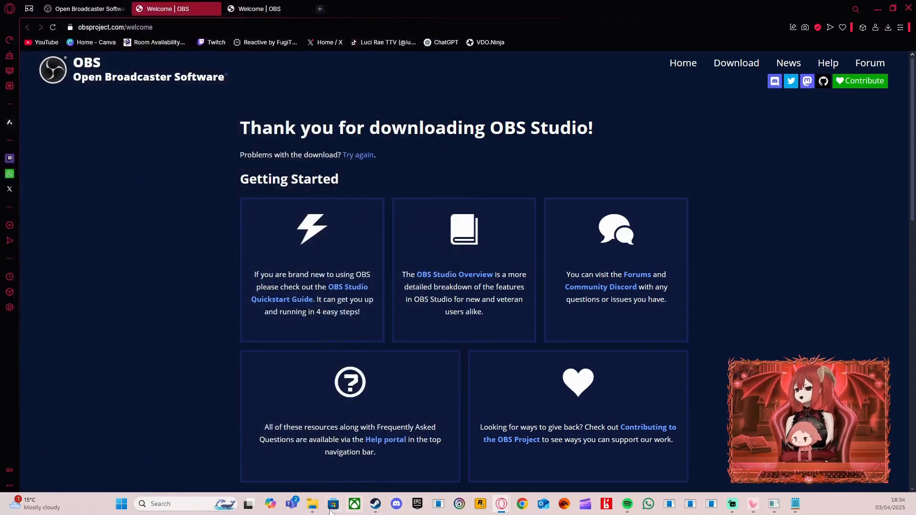
# Launch OBS-Studio-31.0.2-Windows-Installer from the Downloads folder and exit its setup at the welcome page.
pyautogui.moveTo(312, 504)
pyautogui.click(282, 446)
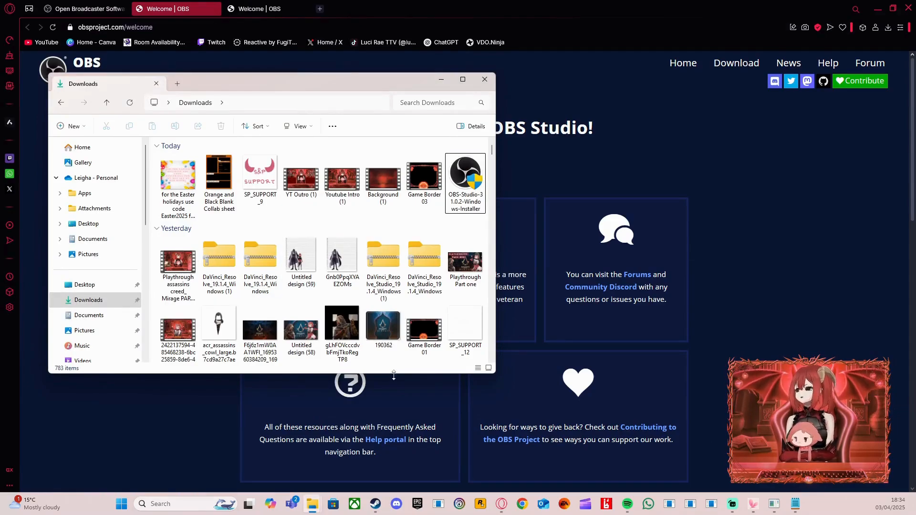
pyautogui.click(466, 172)
pyautogui.doubleClick(466, 172)
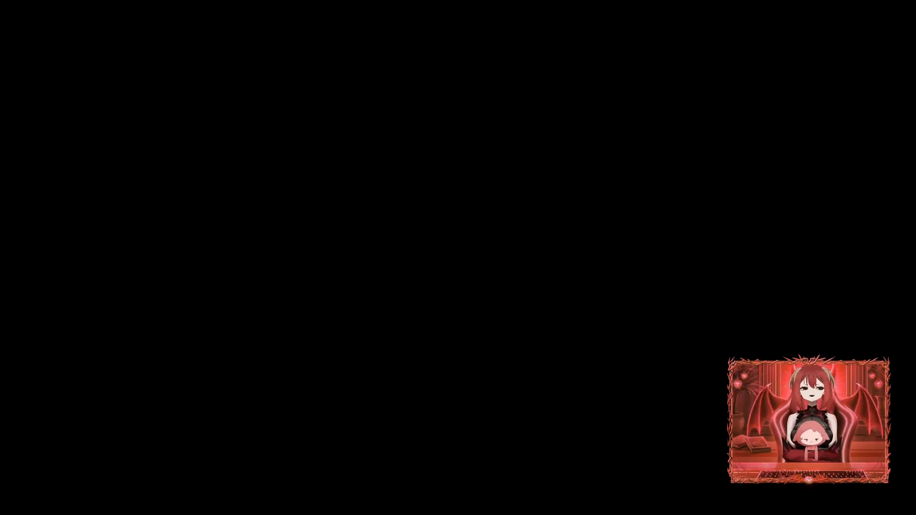
pyautogui.moveTo(433, 87); pyautogui.dragTo(492, 105)
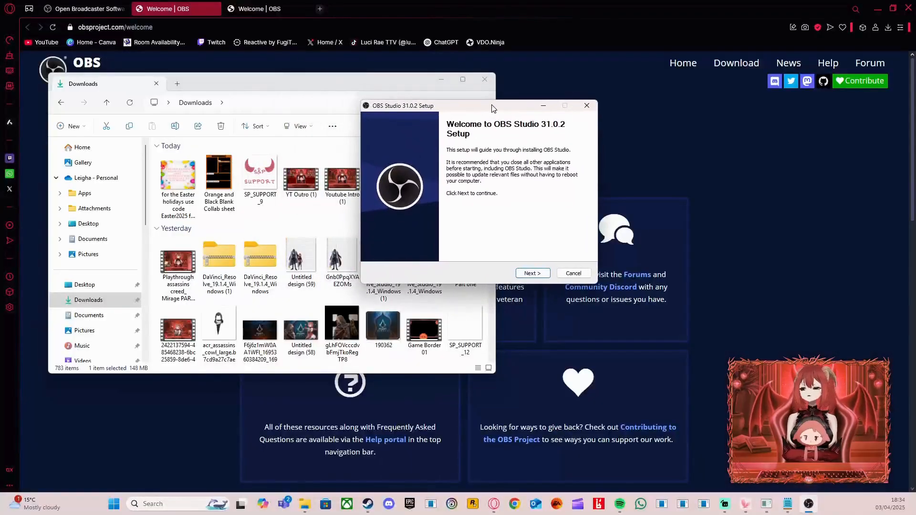
pyautogui.click(574, 273)
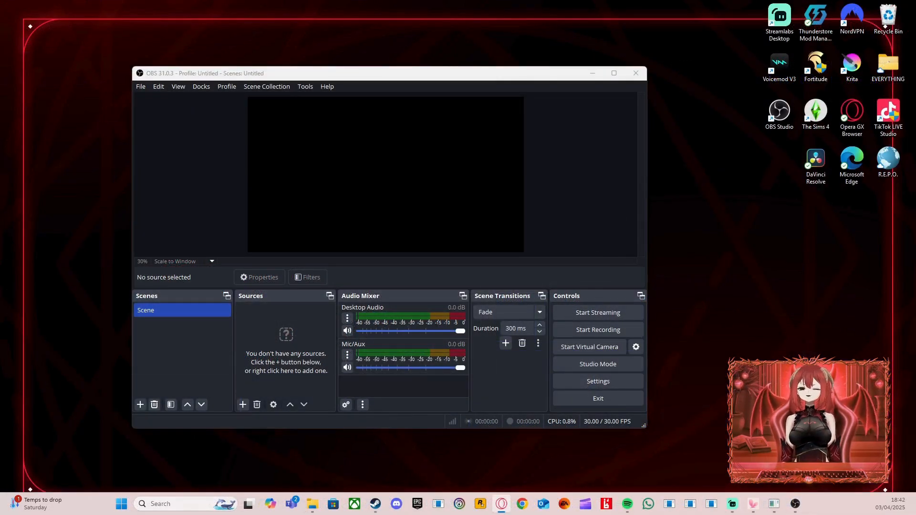
# Start the Auto-Configuration Wizard optimized for streaming, accepting the 1920x1080 canvas resolution and the 60 FPS preference.
pyautogui.moveTo(407, 75); pyautogui.dragTo(449, 68)
pyautogui.click(338, 80)
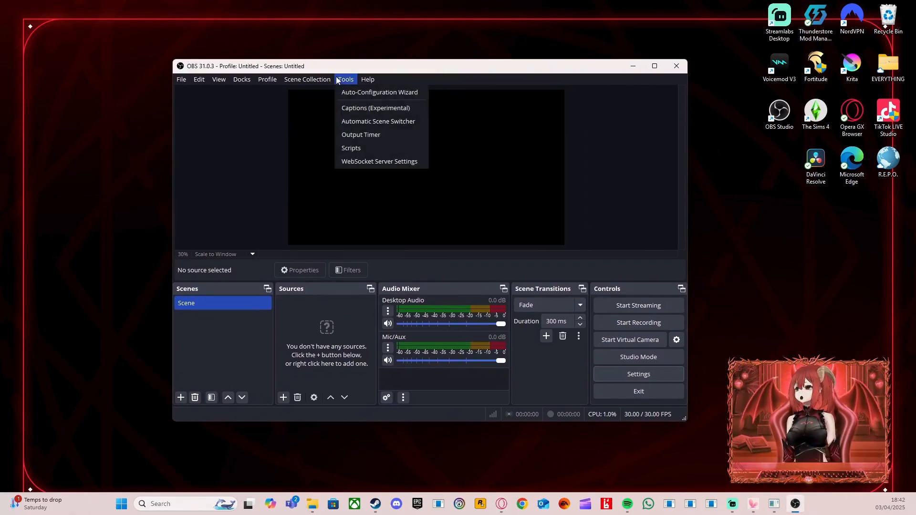
pyautogui.click(367, 92)
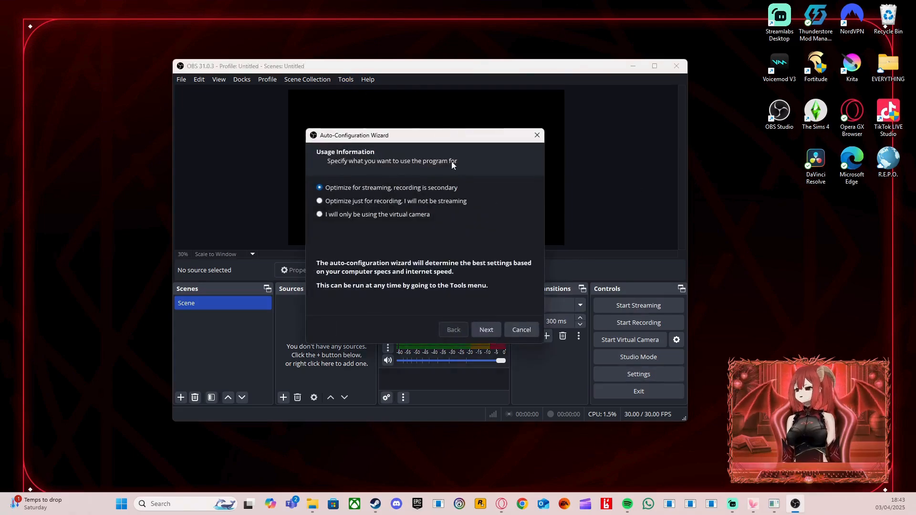
pyautogui.moveTo(452, 142); pyautogui.dragTo(451, 111)
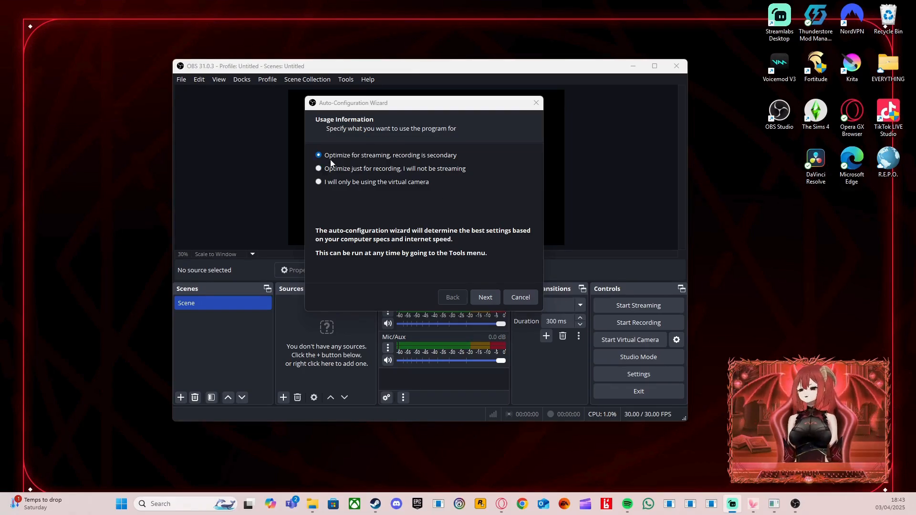
pyautogui.click(484, 296)
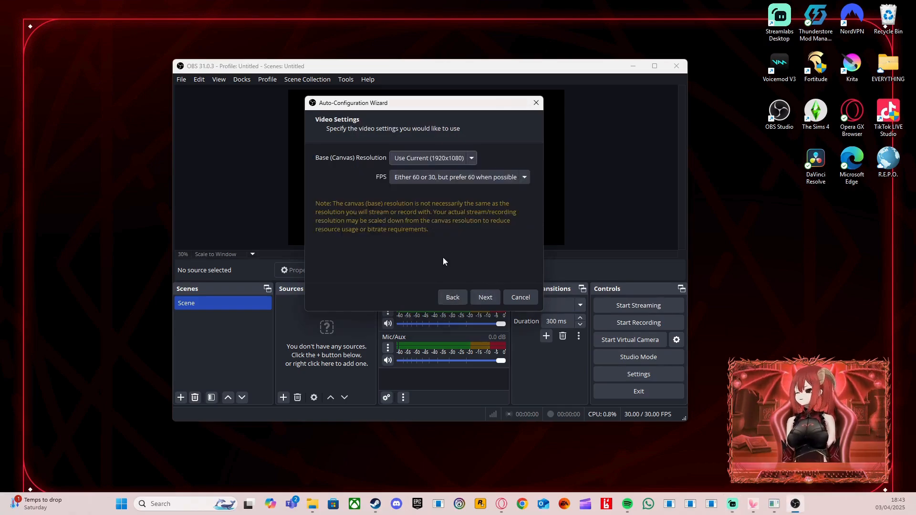
pyautogui.moveTo(423, 104); pyautogui.dragTo(439, 99)
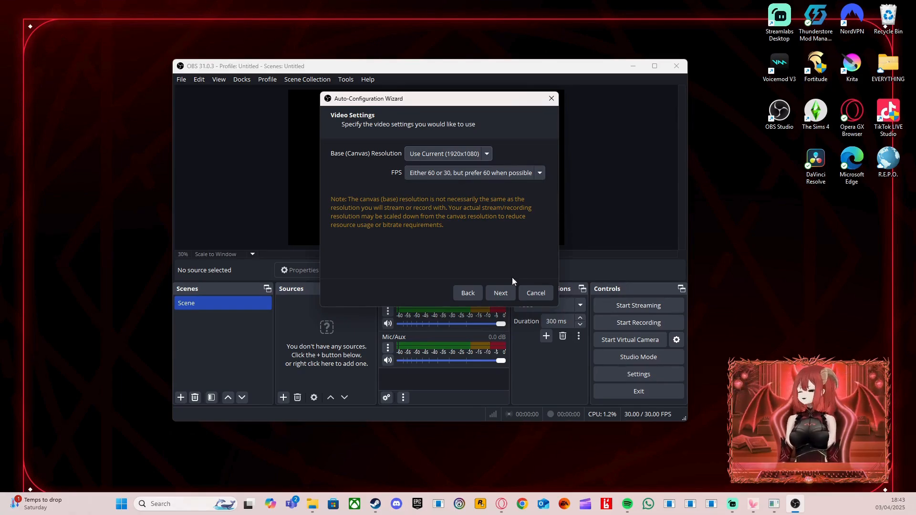
pyautogui.click(506, 292)
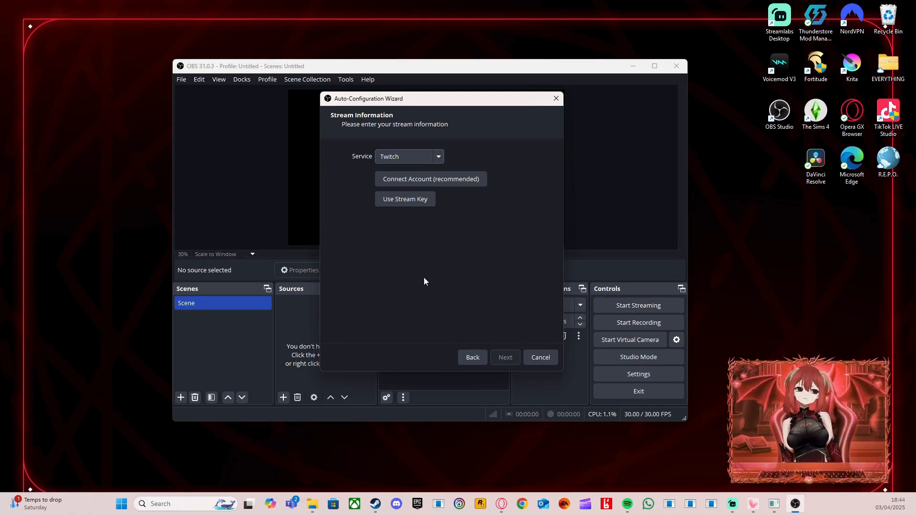
# Choose Twitch as the streaming service, connect the account, and continue with hardware encoding and the bandwidth test enabled.
pyautogui.click(416, 161)
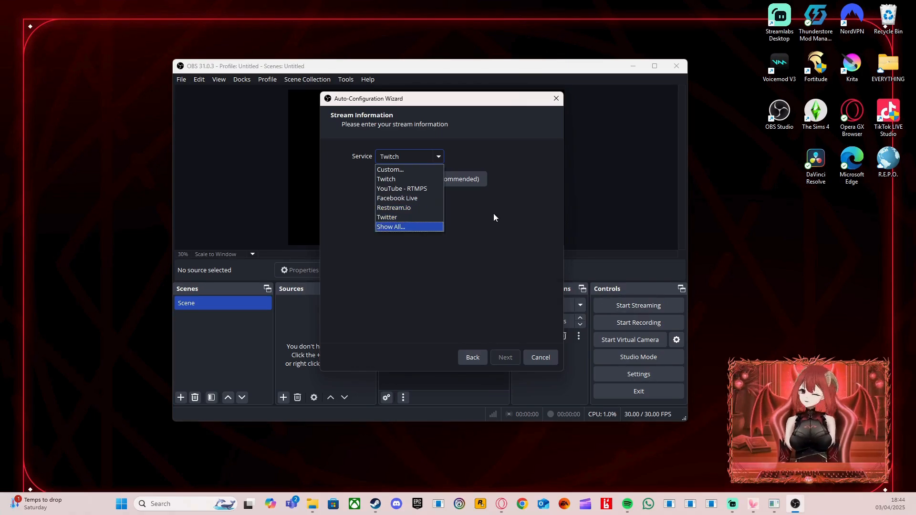
pyautogui.click(400, 179)
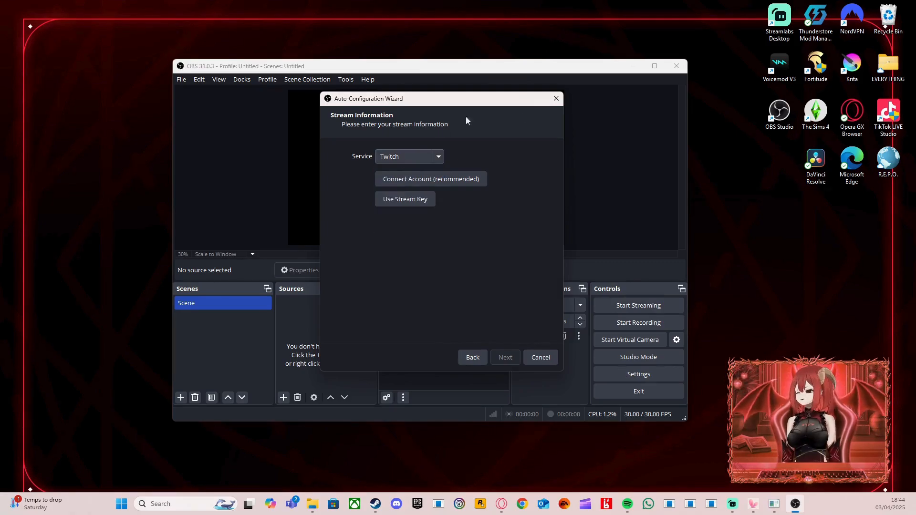
pyautogui.click(429, 181)
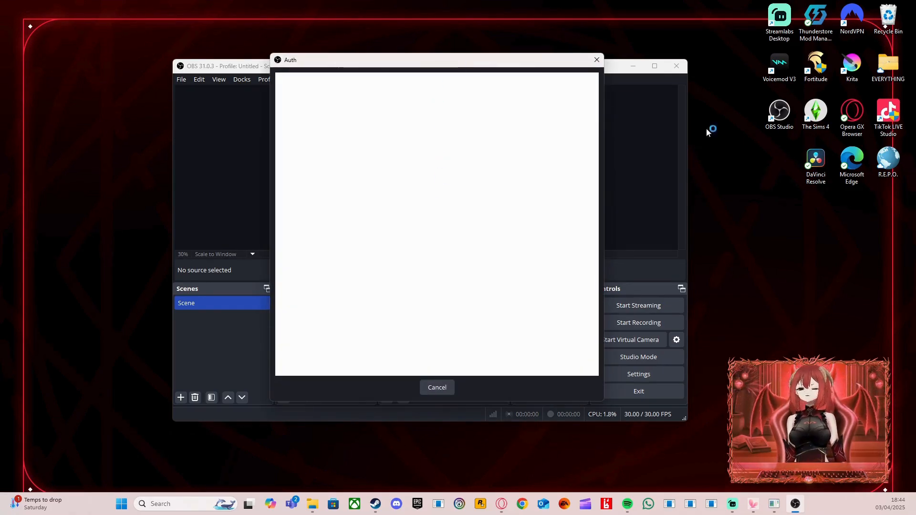
pyautogui.moveTo(494, 62); pyautogui.dragTo(915, 139)
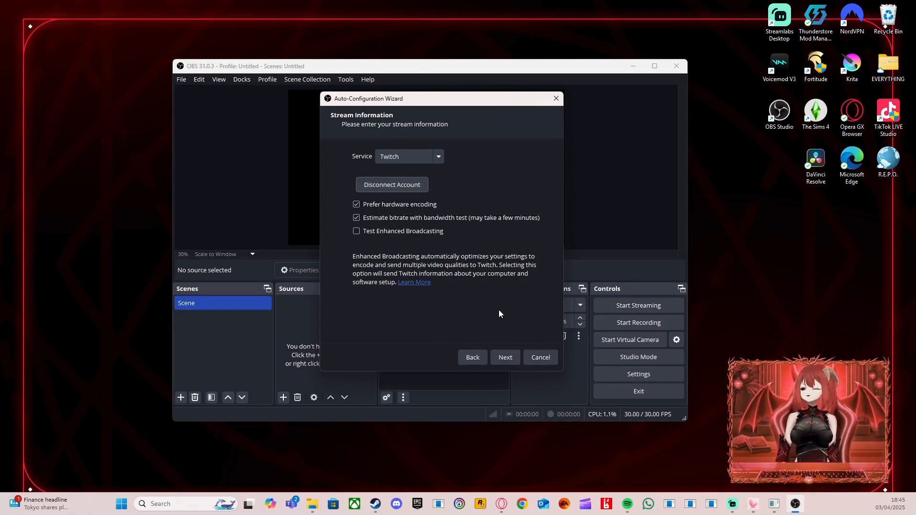
pyautogui.click(505, 357)
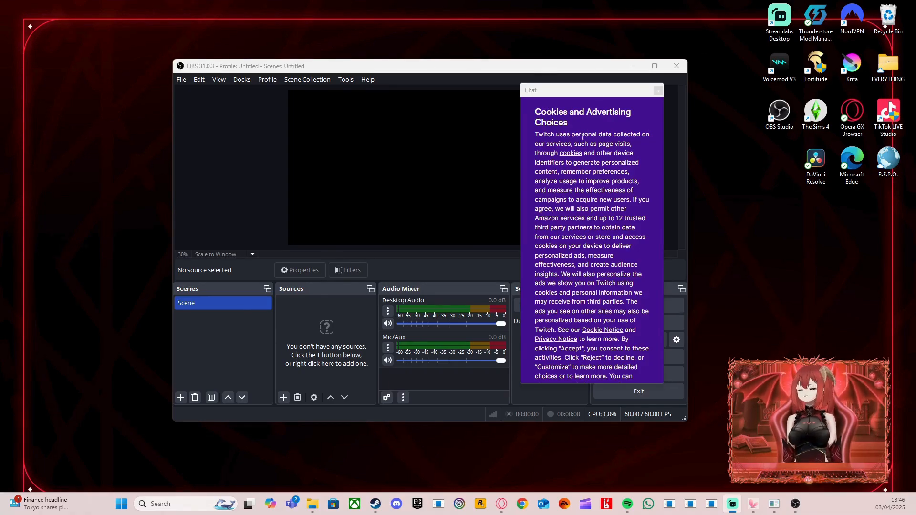
# Accept the Twitch cookie choices in both the Stream Information and Chat windows, enlarging the Chat window.
pyautogui.moveTo(581, 87); pyautogui.dragTo(552, 85)
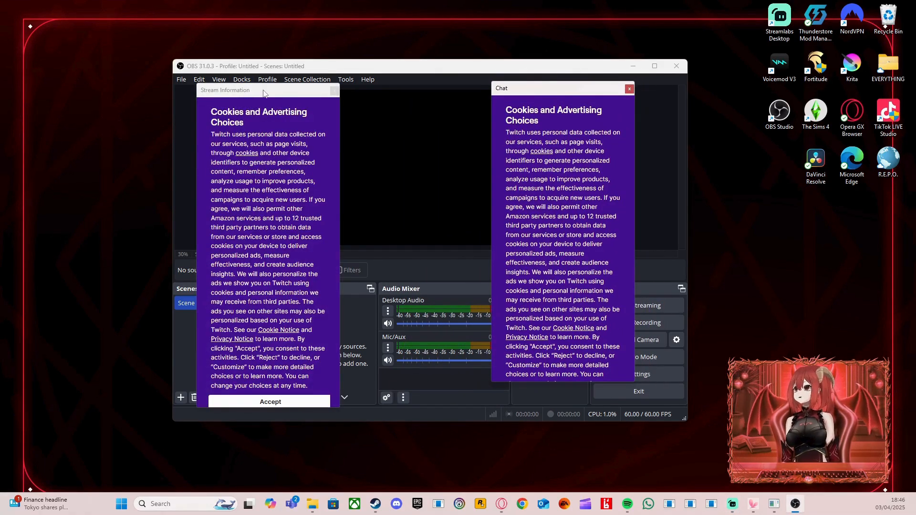
pyautogui.moveTo(262, 90); pyautogui.dragTo(302, 99)
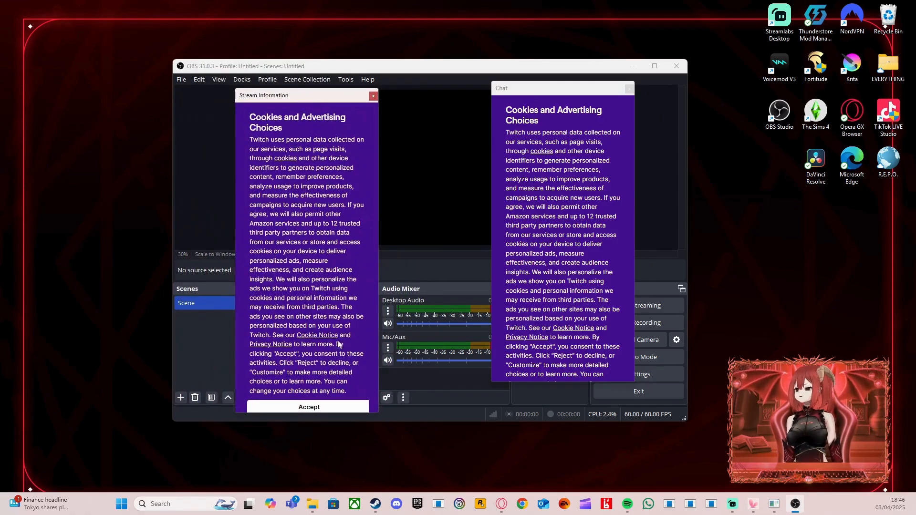
pyautogui.click(334, 406)
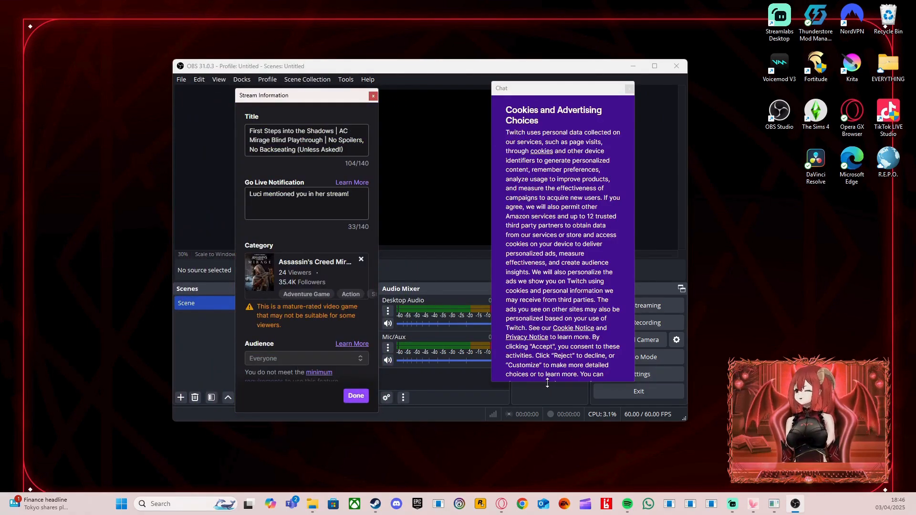
pyautogui.moveTo(548, 381); pyautogui.dragTo(548, 445)
pyautogui.click(562, 399)
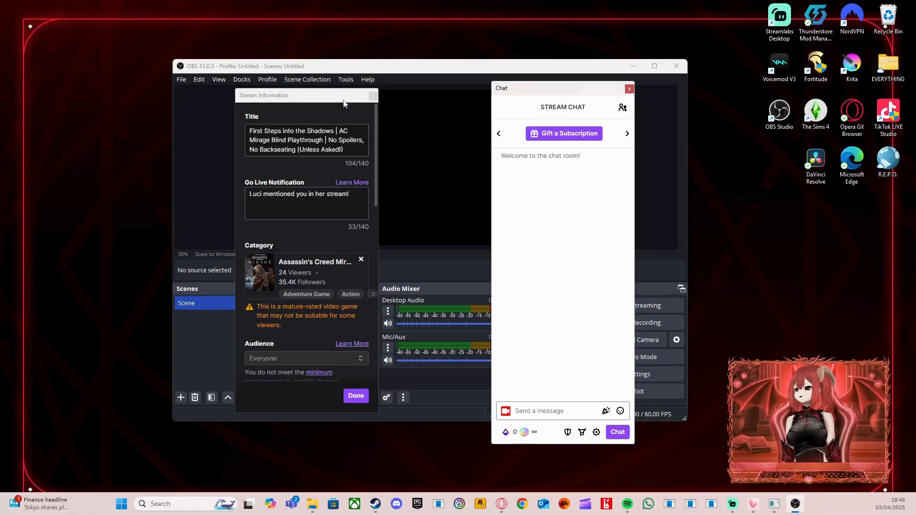
# Dock the Stream Information and Chat windows on opposite sides of the preview and maximize the OBS window.
pyautogui.moveTo(328, 101); pyautogui.dragTo(210, 119)
pyautogui.moveTo(543, 92); pyautogui.dragTo(661, 129)
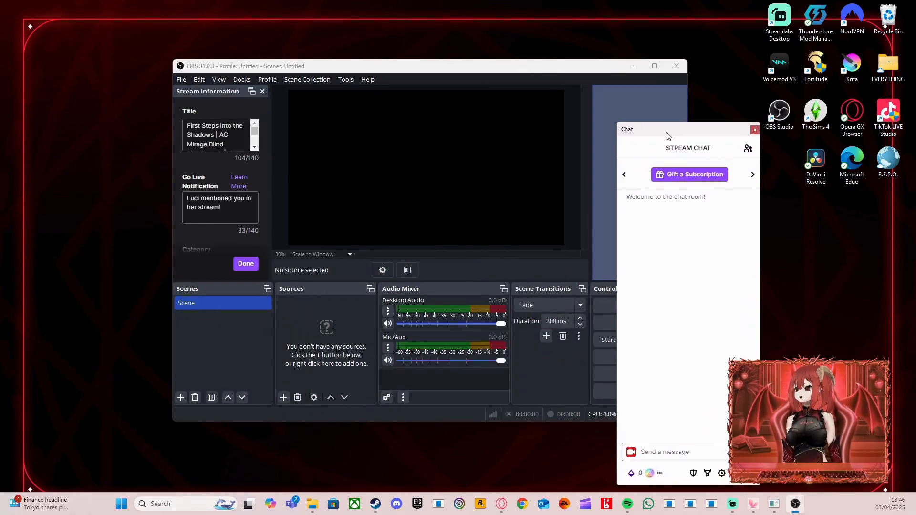
pyautogui.moveTo(499, 70); pyautogui.dragTo(587, 46)
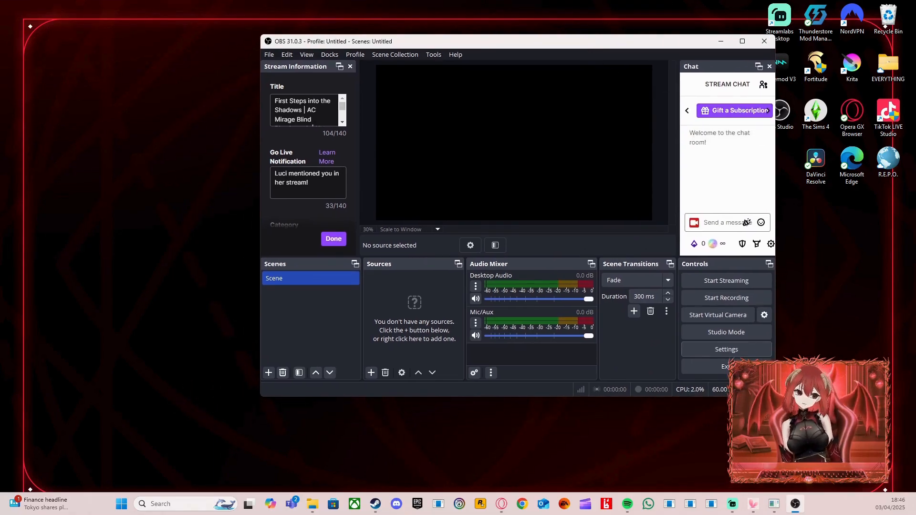
pyautogui.click(501, 504)
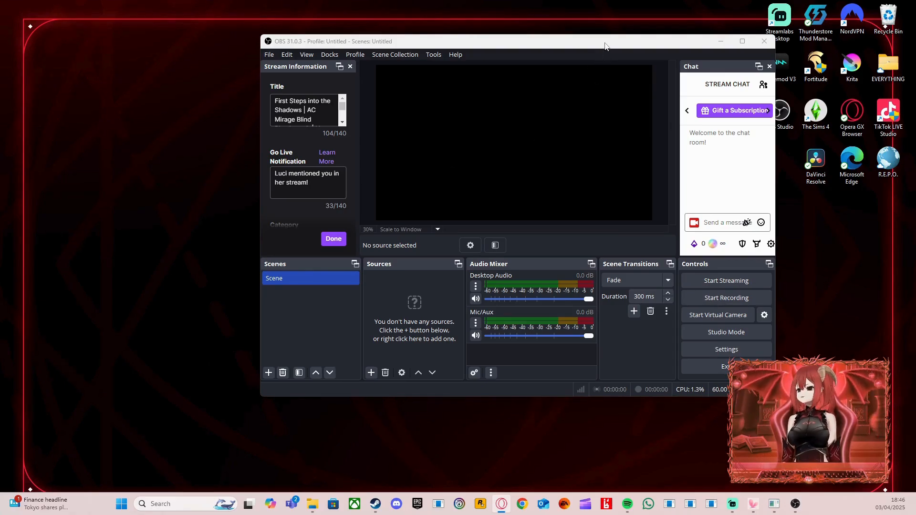
pyautogui.moveTo(605, 43); pyautogui.dragTo(523, 3)
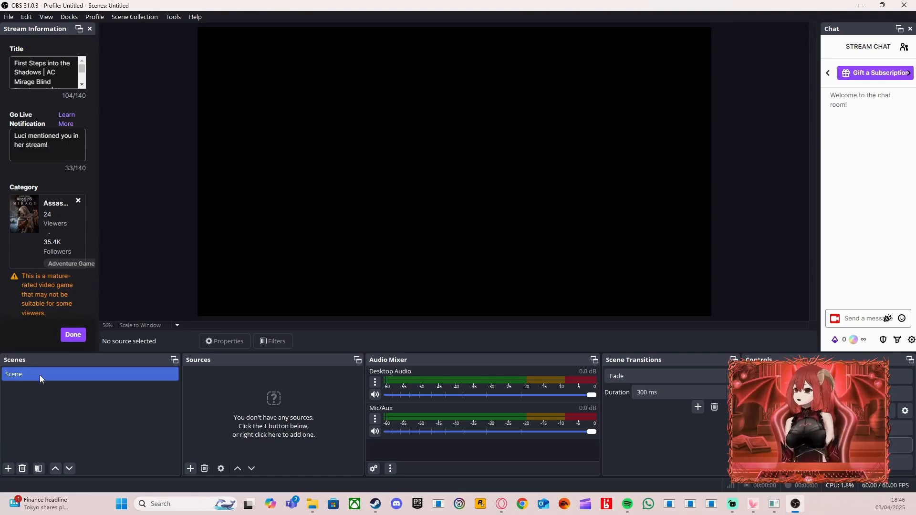
# Add a new Media Source named Starting to the scene.
pyautogui.click(190, 469)
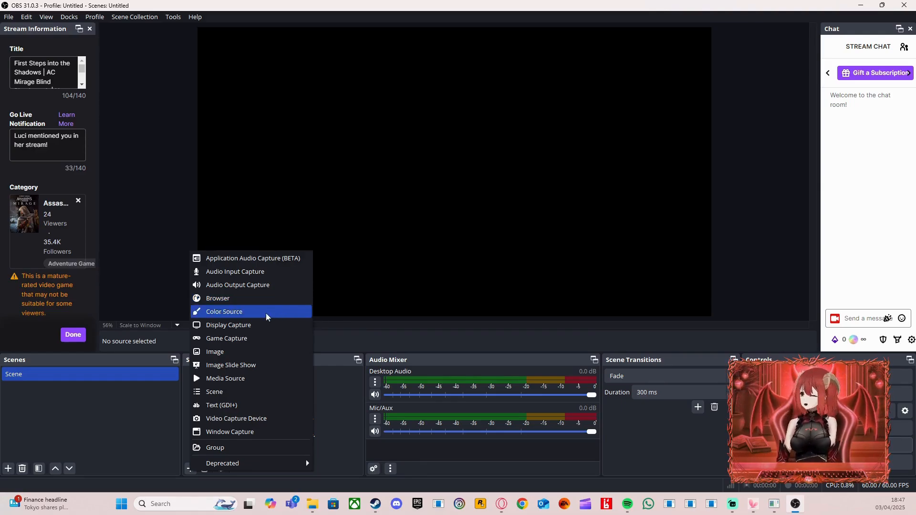
pyautogui.click(250, 380)
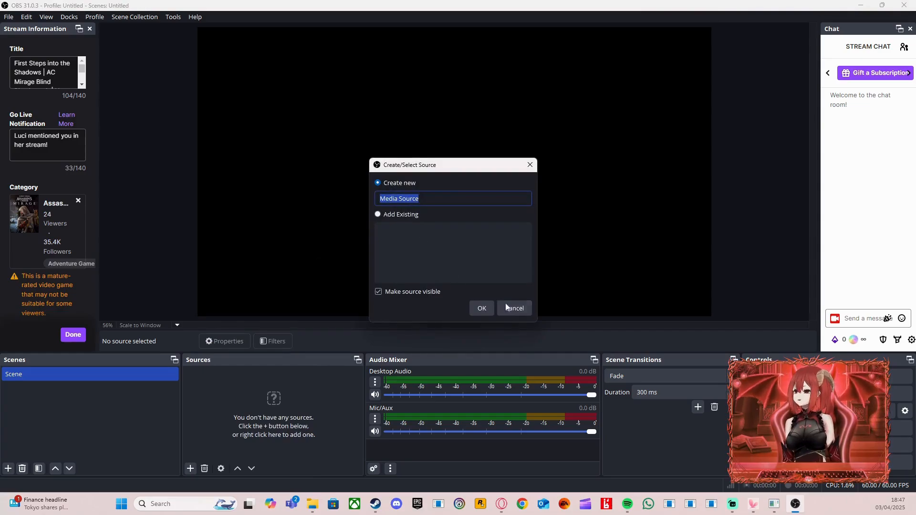
pyautogui.write('Starting')
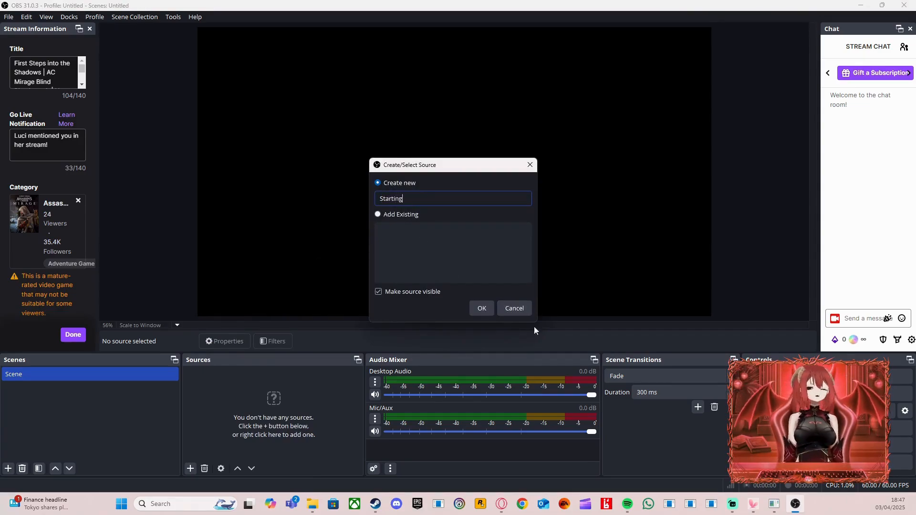
pyautogui.click(476, 310)
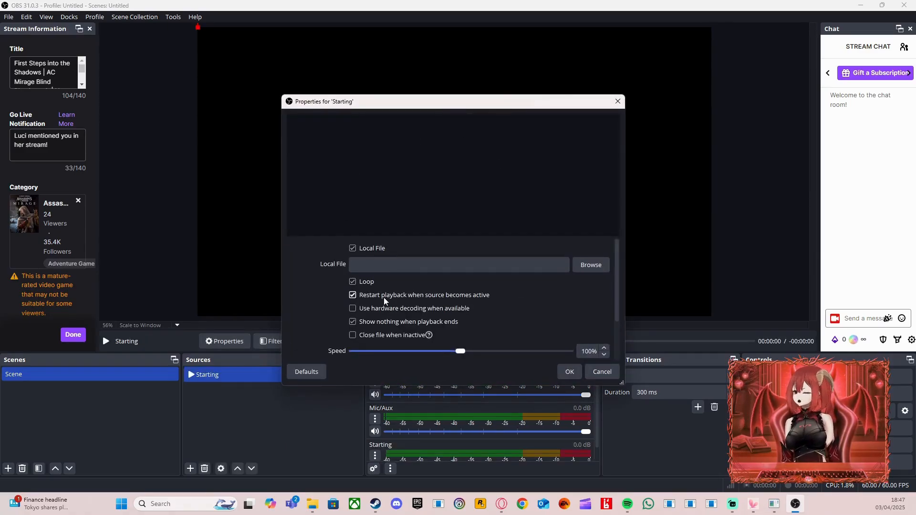
# Disable restarting playback on activation for the Starting source and load the red haunted-room background video as its local file.
pyautogui.click(432, 297)
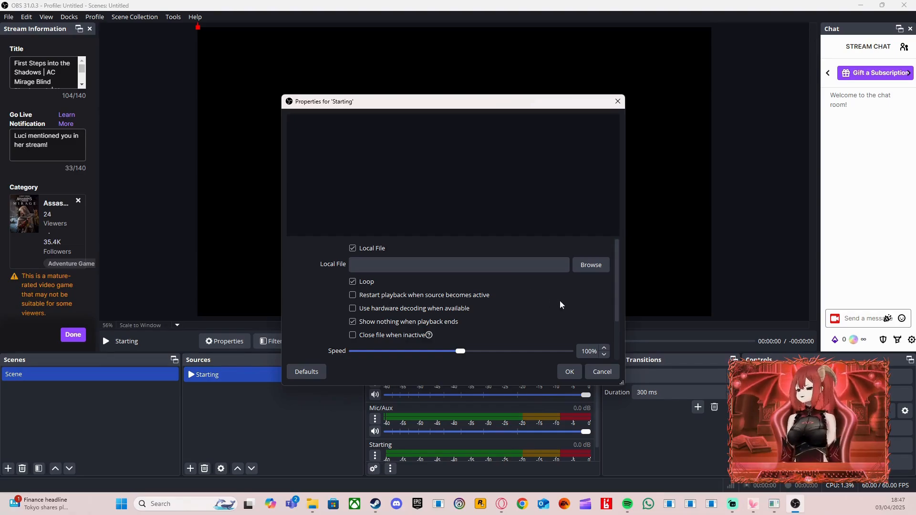
pyautogui.click(590, 265)
pyautogui.scroll(2, 328, 215)
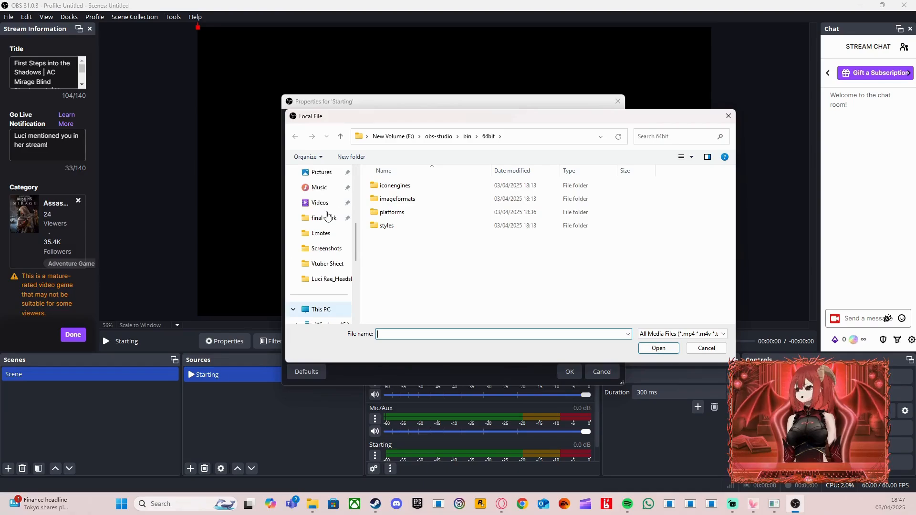
pyautogui.scroll(2, 327, 216)
pyautogui.click(326, 203)
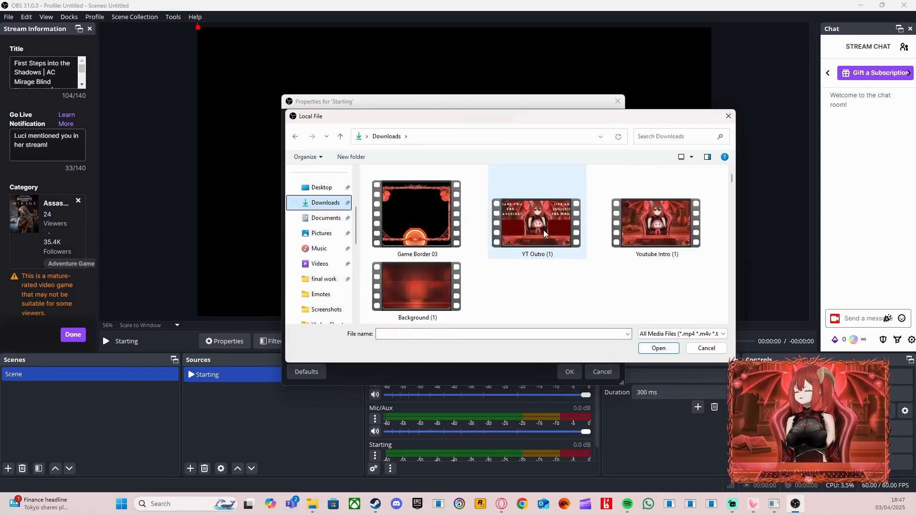
pyautogui.scroll(-3, 544, 233)
pyautogui.press('Escape')
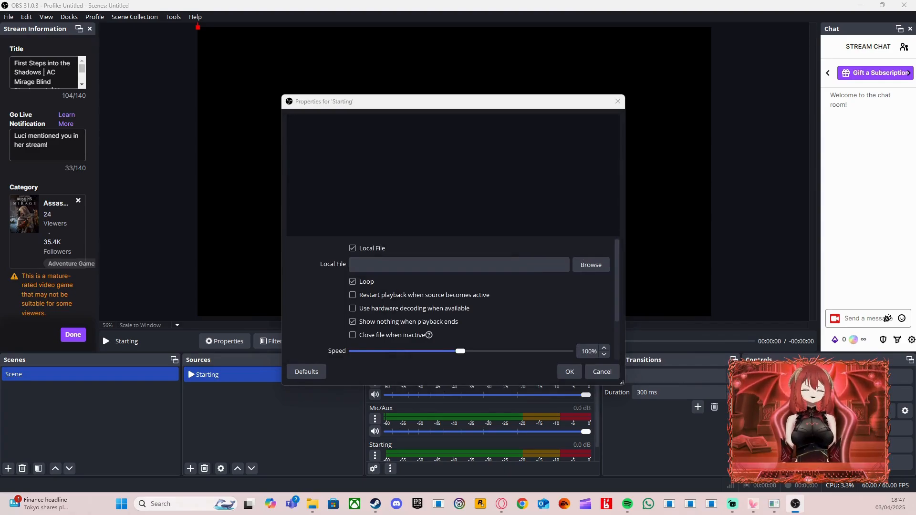
pyautogui.click(569, 372)
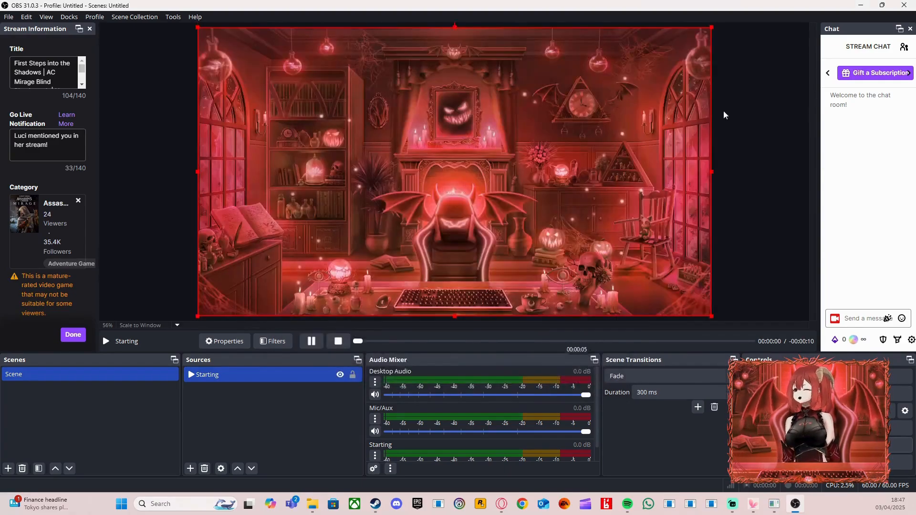
pyautogui.click(752, 220)
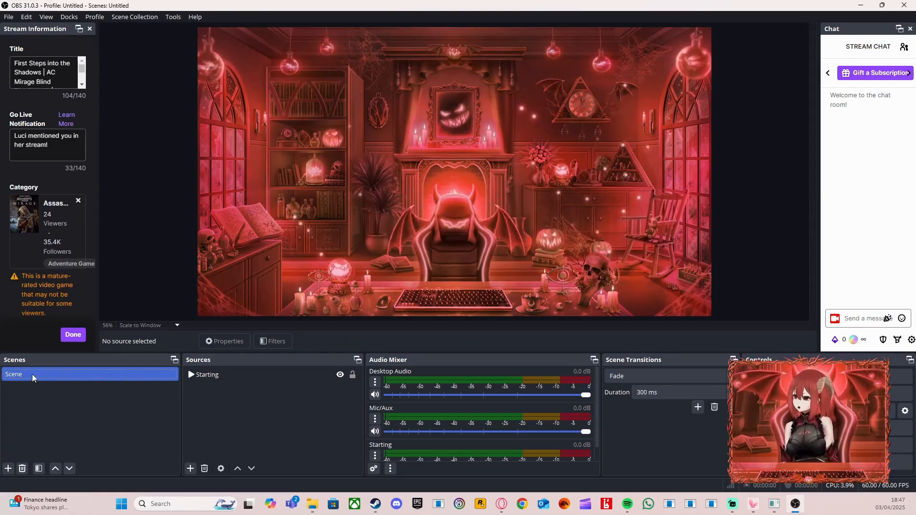
# Try to remove the existing scene from the scene list.
pyautogui.rightClick(16, 372)
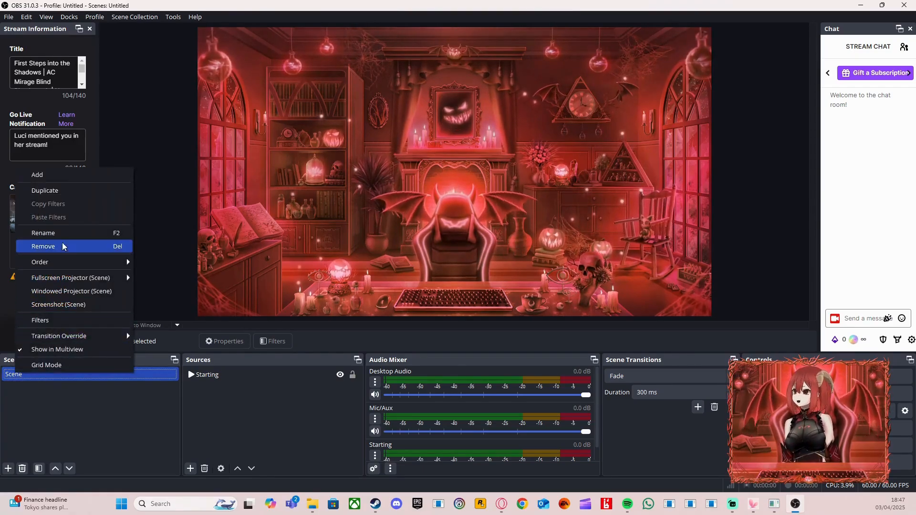
pyautogui.click(81, 244)
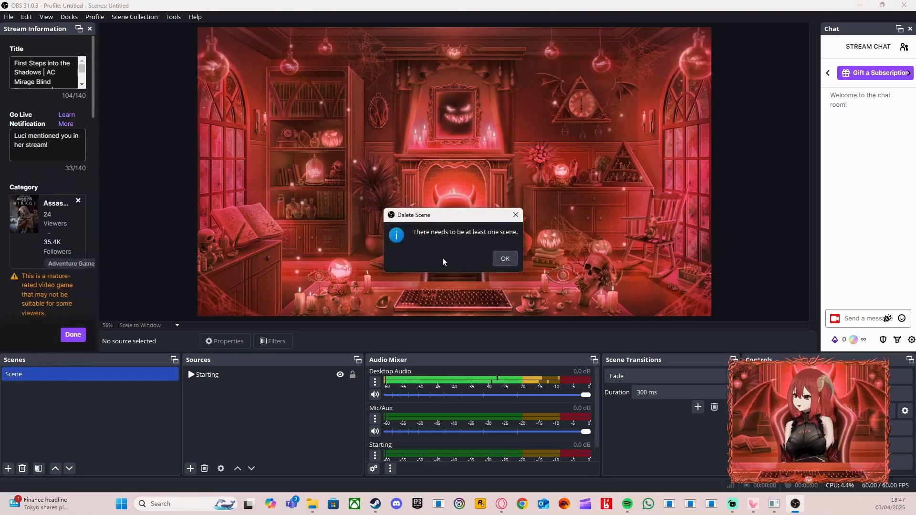
pyautogui.click(503, 259)
# Rename the existing scene as Starting Soon.
pyautogui.rightClick(49, 374)
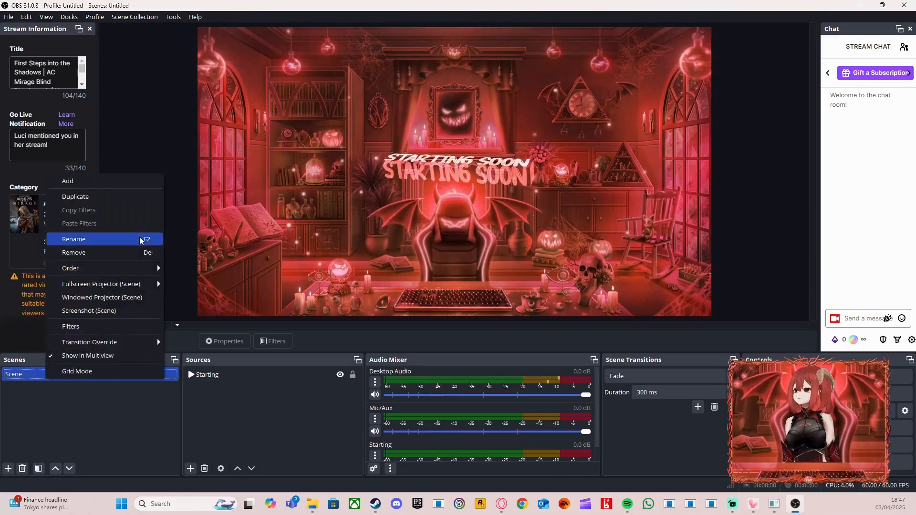
pyautogui.click(74, 239)
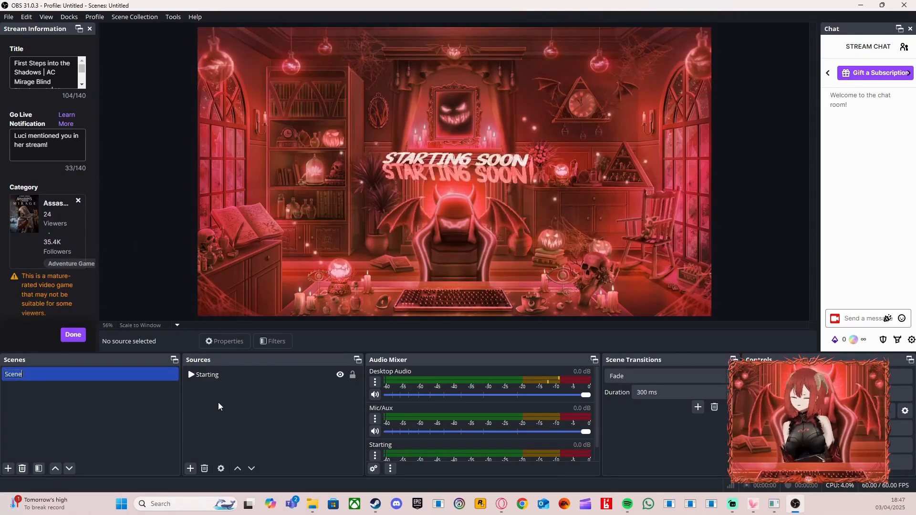
pyautogui.write('Starti')
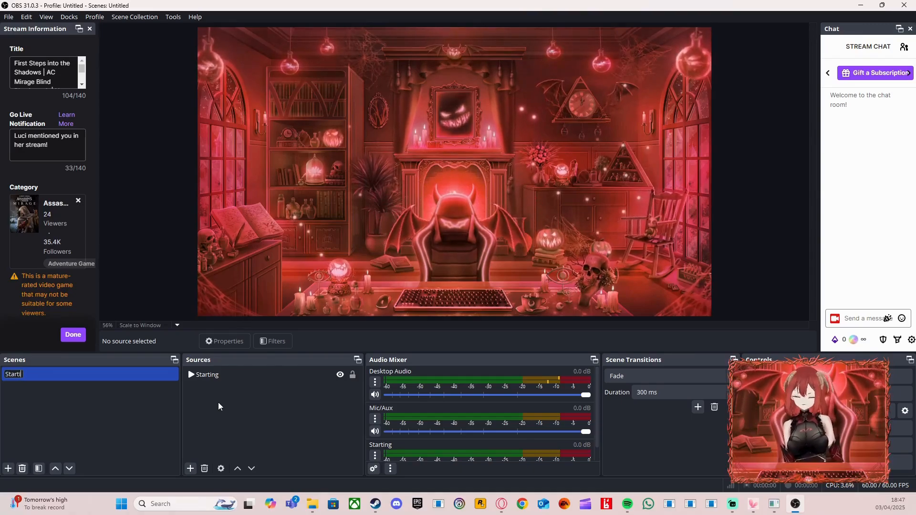
pyautogui.write('ng Soon')
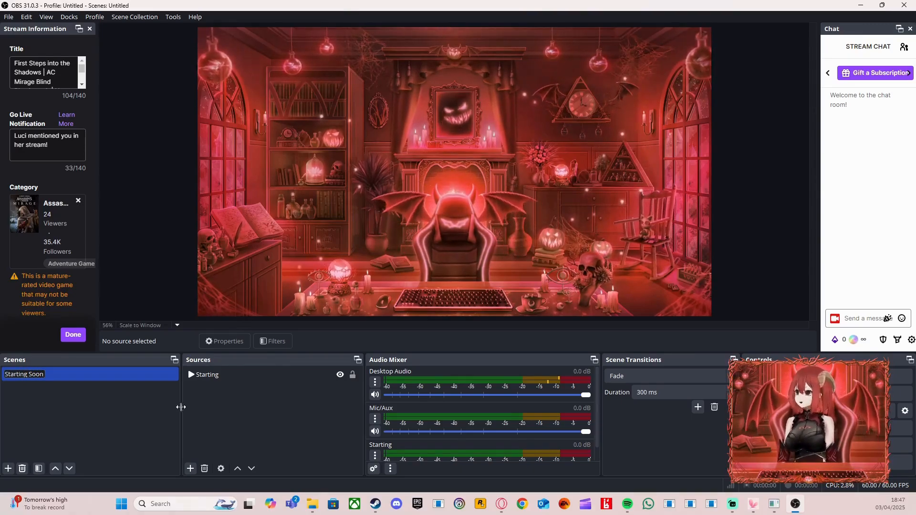
pyautogui.press('Return')
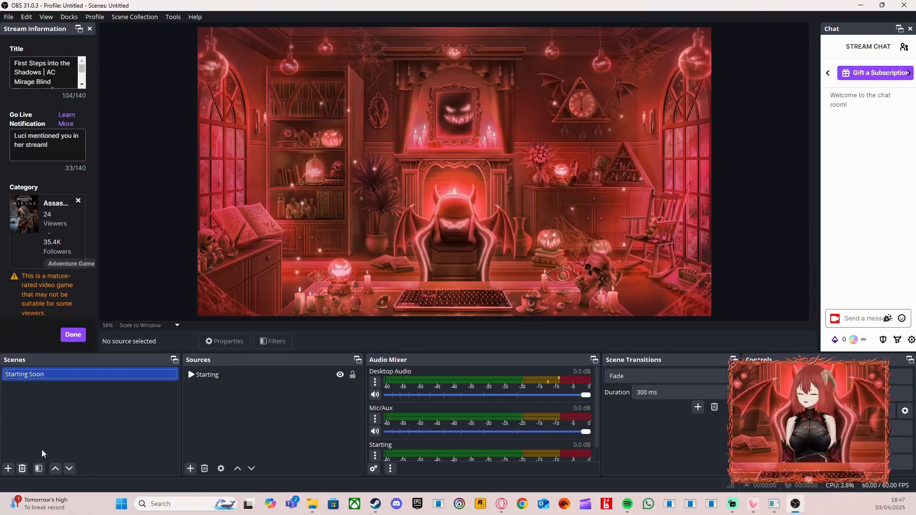
# Add a second scene named Game Scene.
pyautogui.click(8, 468)
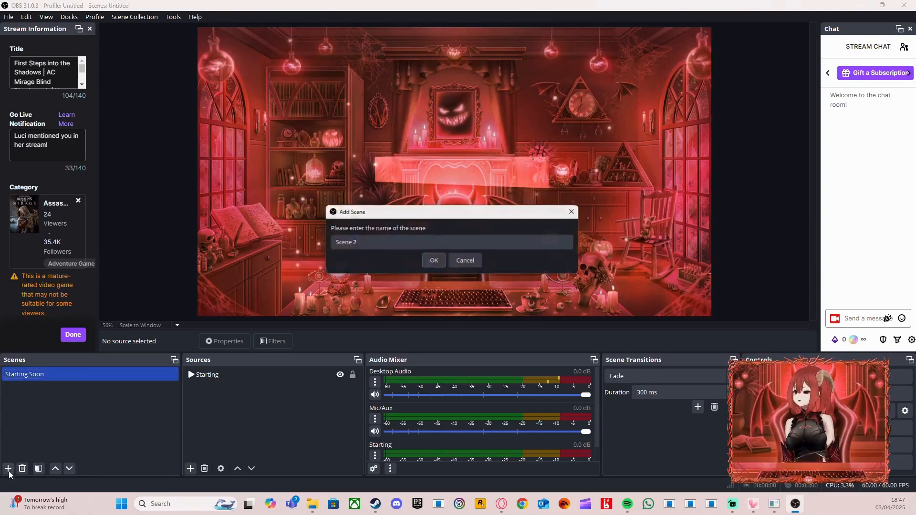
pyautogui.click(398, 250)
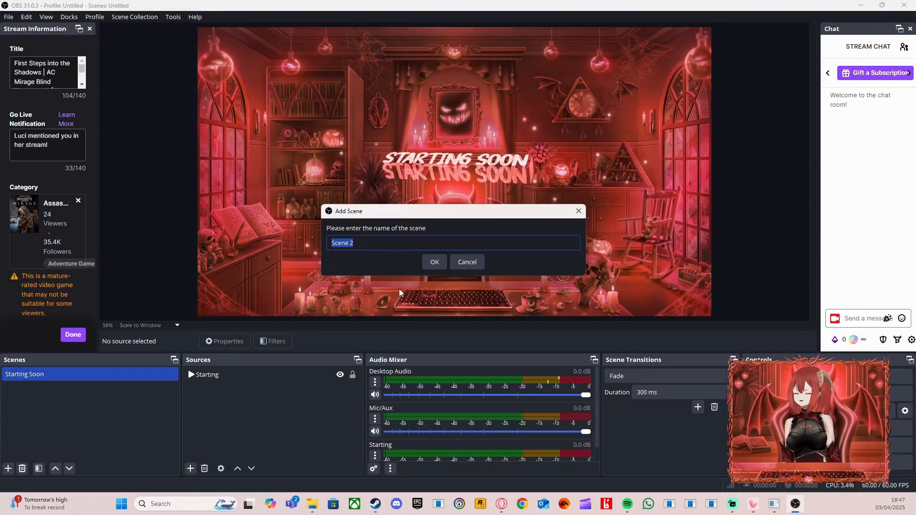
pyautogui.write('Game Scene')
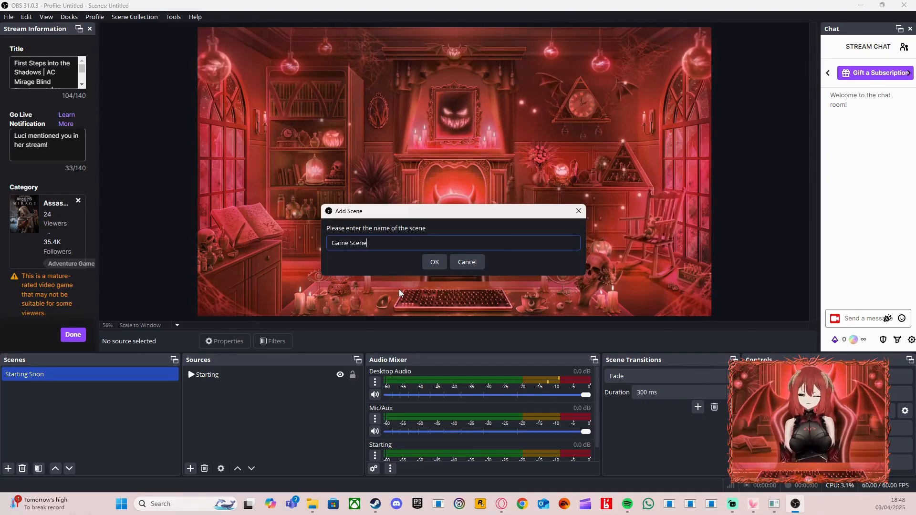
pyautogui.press('Return')
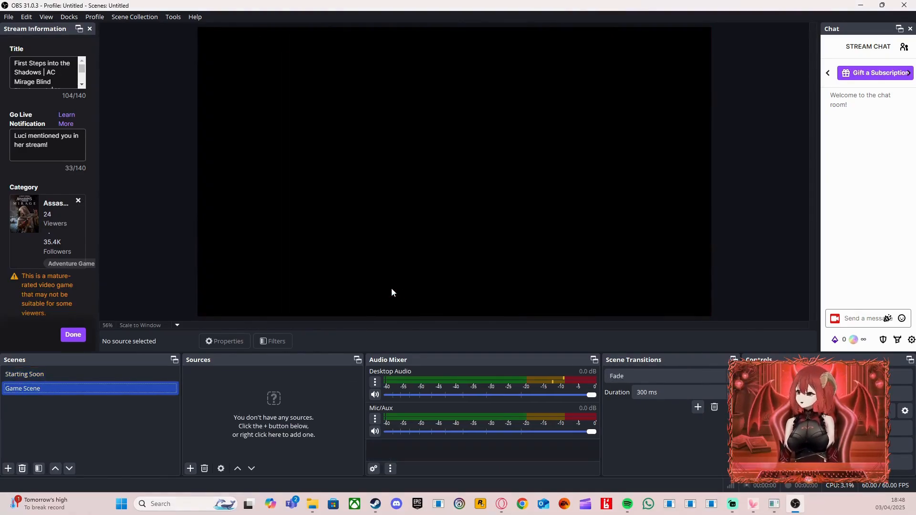
# Create a new Game Capture source in the Game Scene, keeping its default name.
pyautogui.click(192, 468)
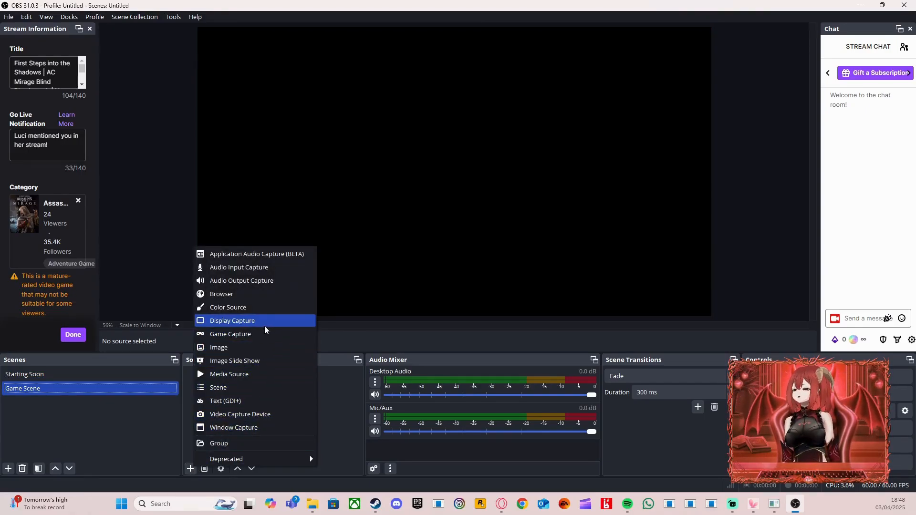
pyautogui.click(255, 334)
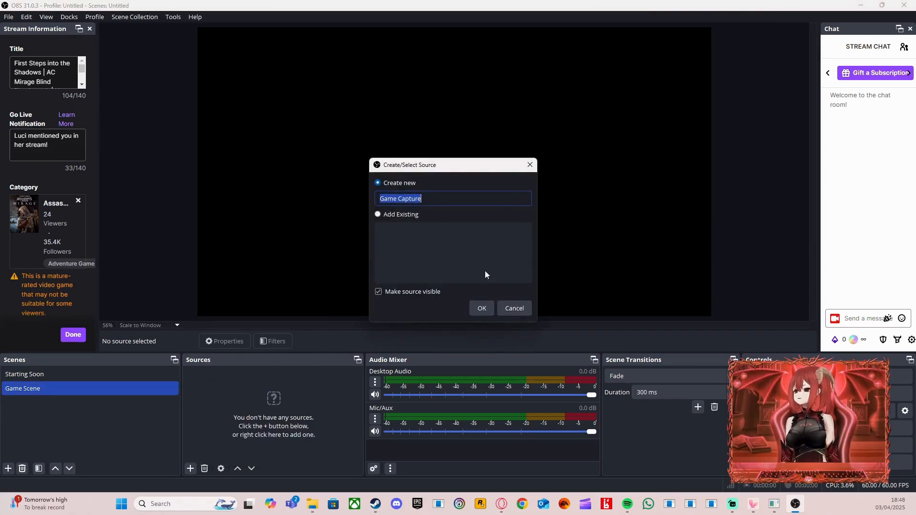
pyautogui.click(476, 310)
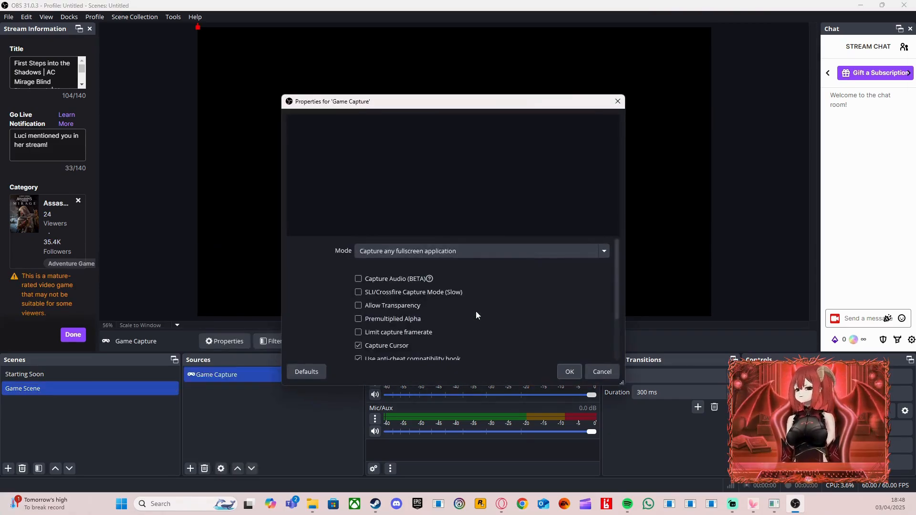
# Set the Game Capture mode to Capture specific window and enable Capture Audio (BETA).
pyautogui.click(477, 256)
pyautogui.click(463, 274)
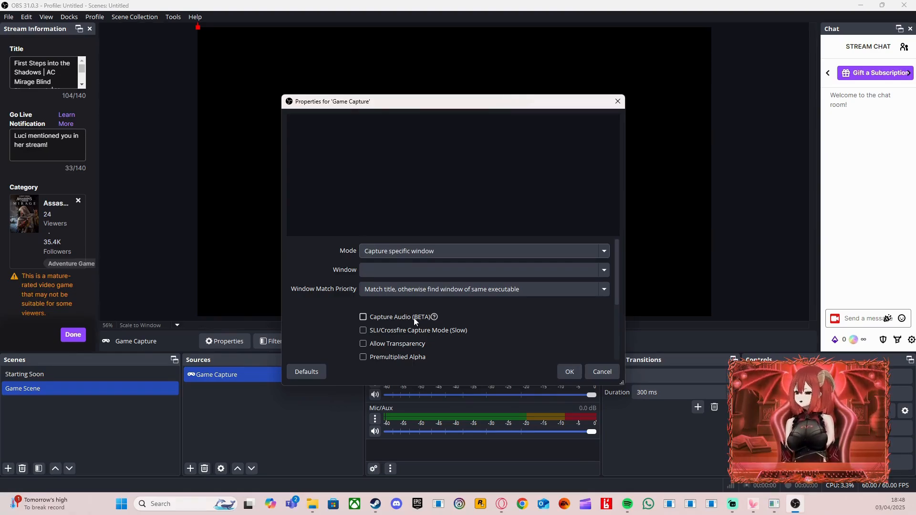
pyautogui.moveTo(413, 318)
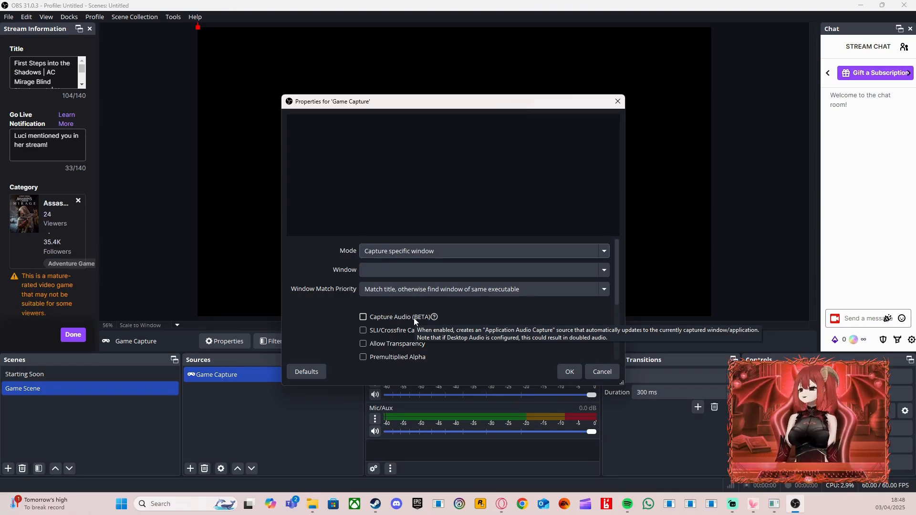
pyautogui.click(413, 318)
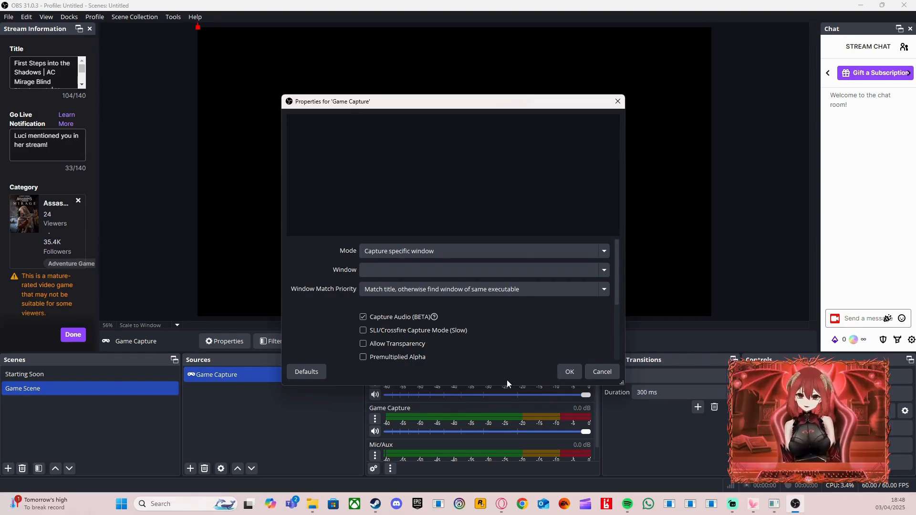
pyautogui.click(569, 372)
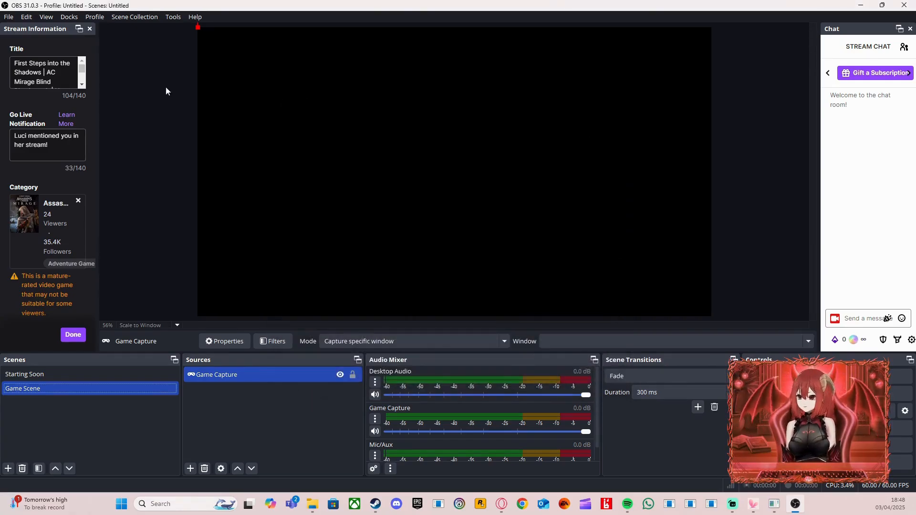
pyautogui.click(256, 405)
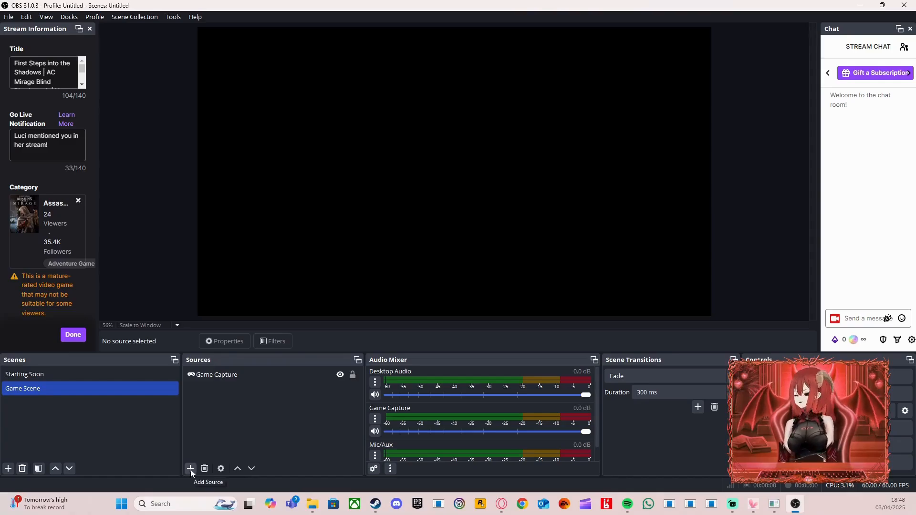
# Add the existing Mic/Aux audio input capture as a source in the Game Scene.
pyautogui.scroll(-1, 449, 417)
pyautogui.scroll(1, 469, 443)
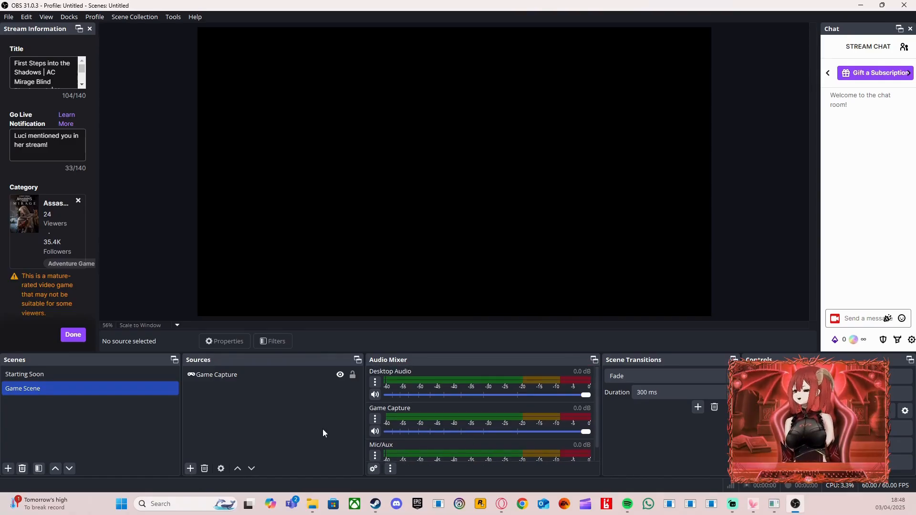
pyautogui.click(191, 469)
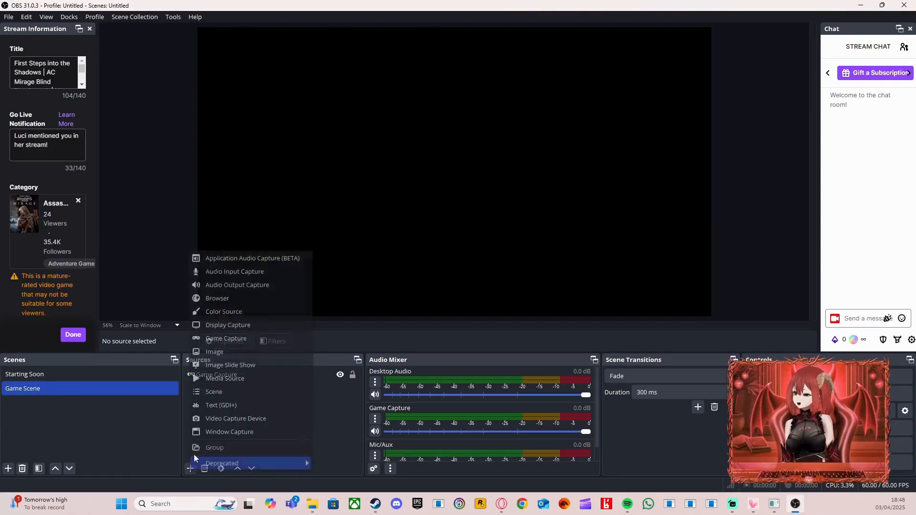
pyautogui.click(272, 272)
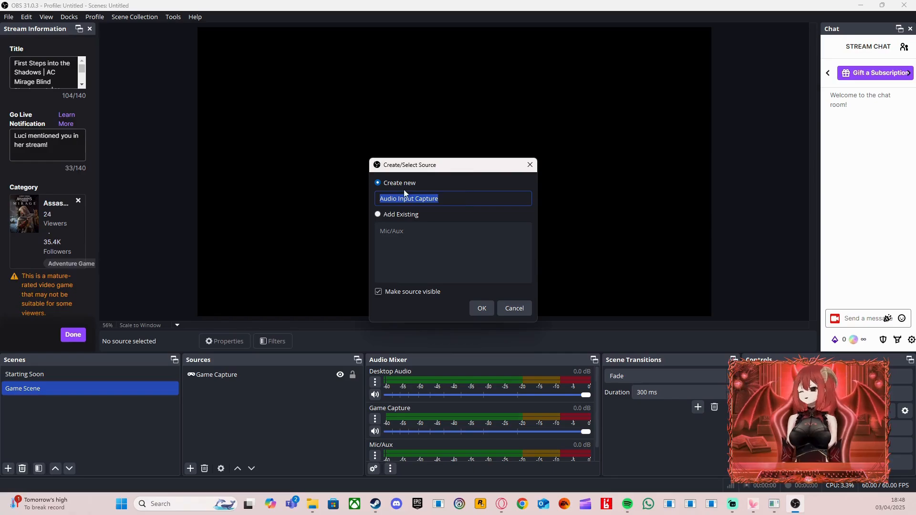
pyautogui.click(392, 215)
pyautogui.click(411, 230)
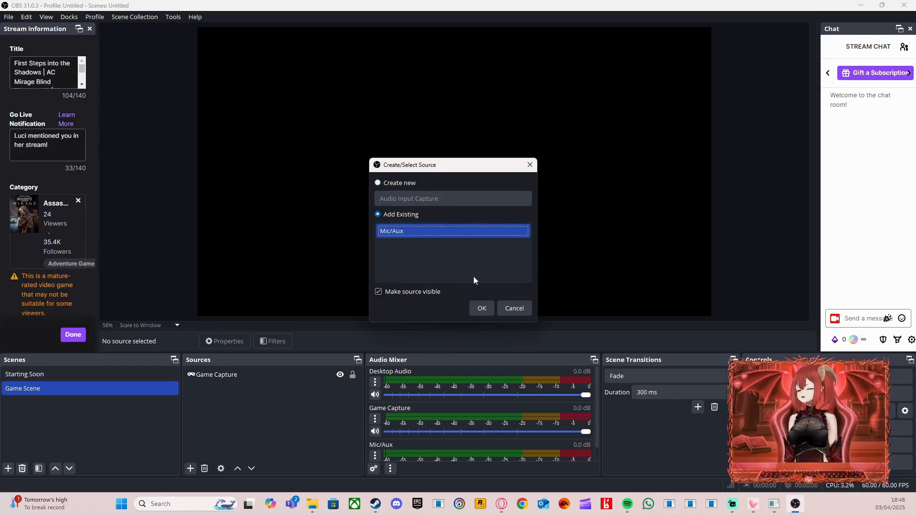
pyautogui.click(479, 309)
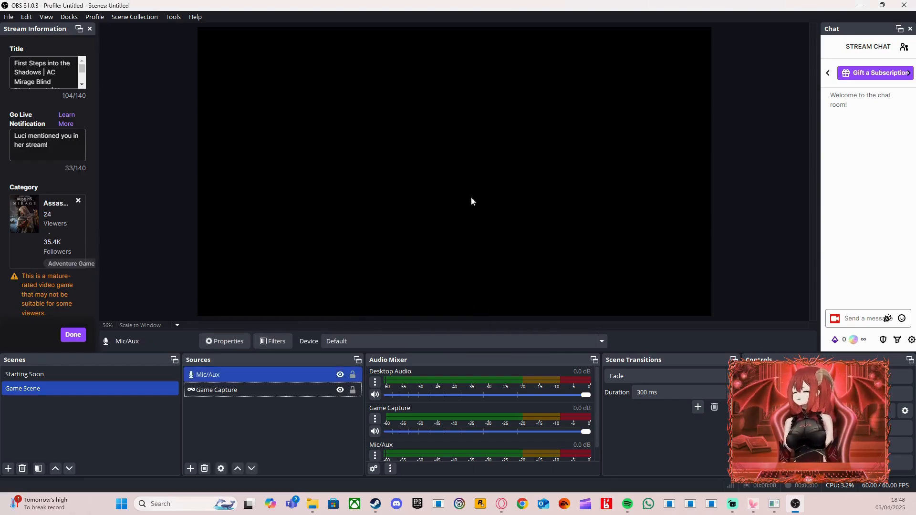
# Set the Mic/Aux source's device to Microphone (USBAudio2.0) and check its level in the audio mixer.
pyautogui.rightClick(259, 375)
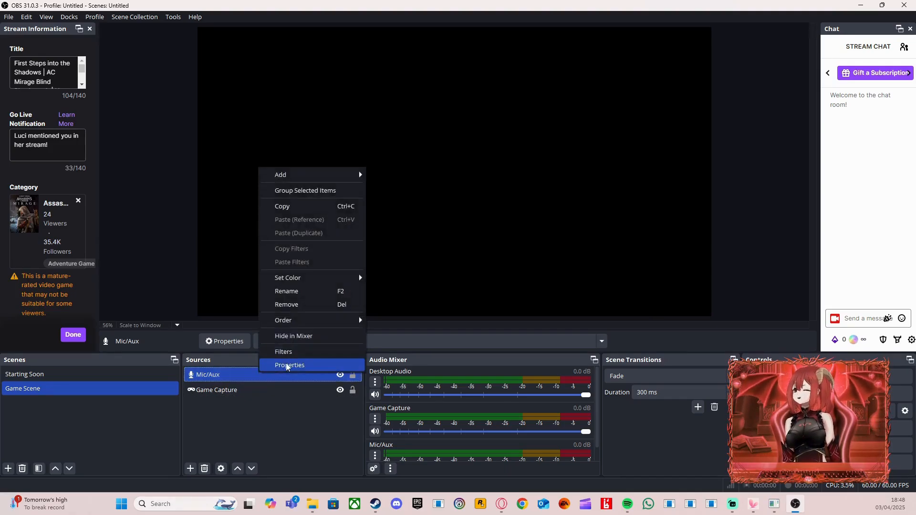
pyautogui.click(288, 365)
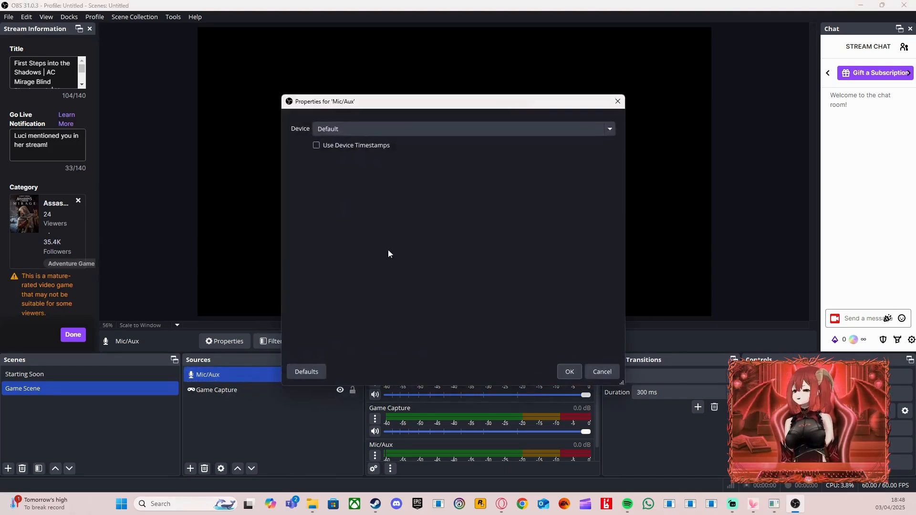
pyautogui.click(392, 129)
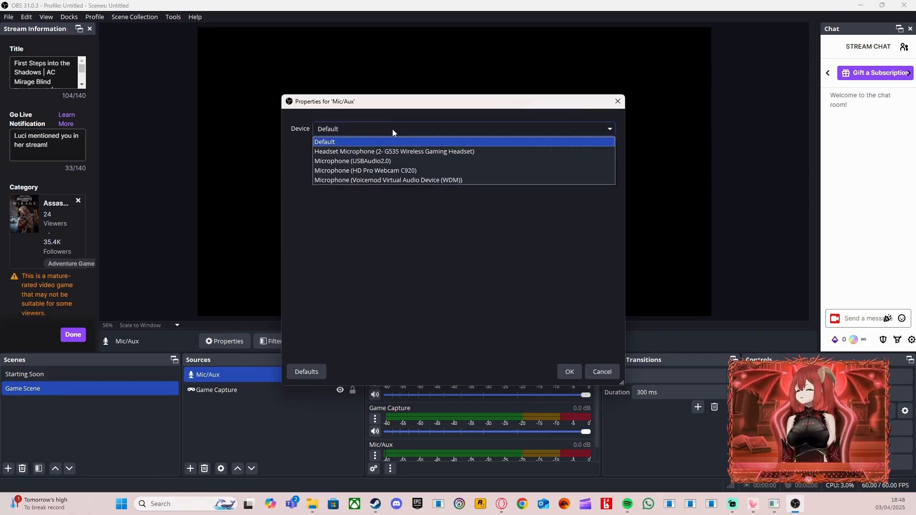
pyautogui.click(408, 162)
pyautogui.click(568, 372)
pyautogui.scroll(-1, 514, 448)
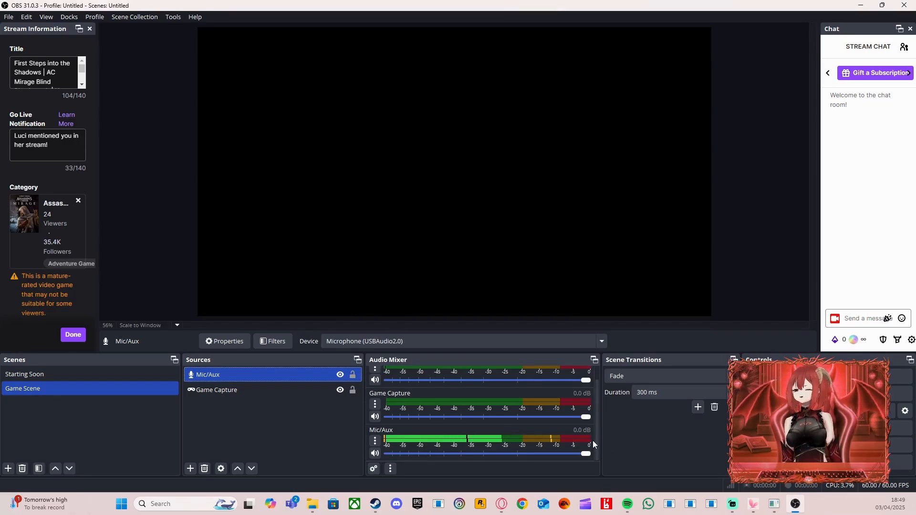
# Add a new Video Capture Device source using VTubeStudioCam and review its remaining properties.
pyautogui.click(191, 469)
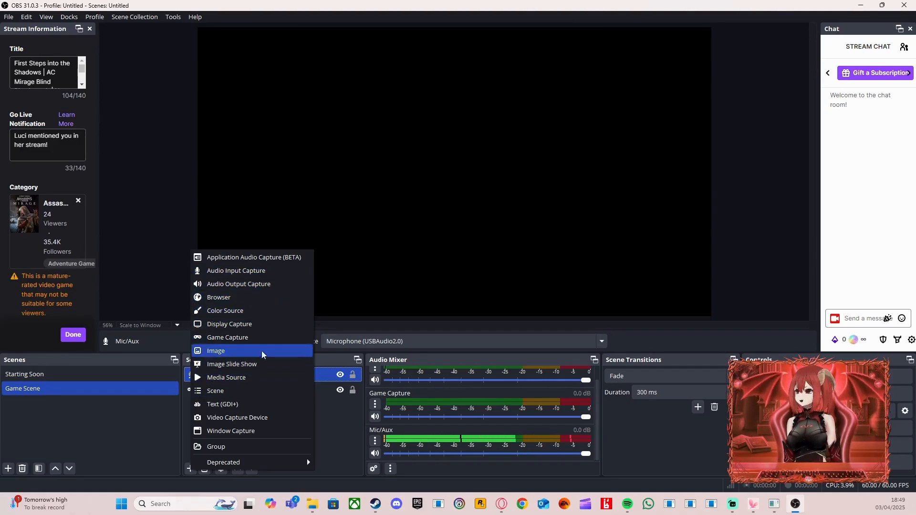
pyautogui.click(255, 418)
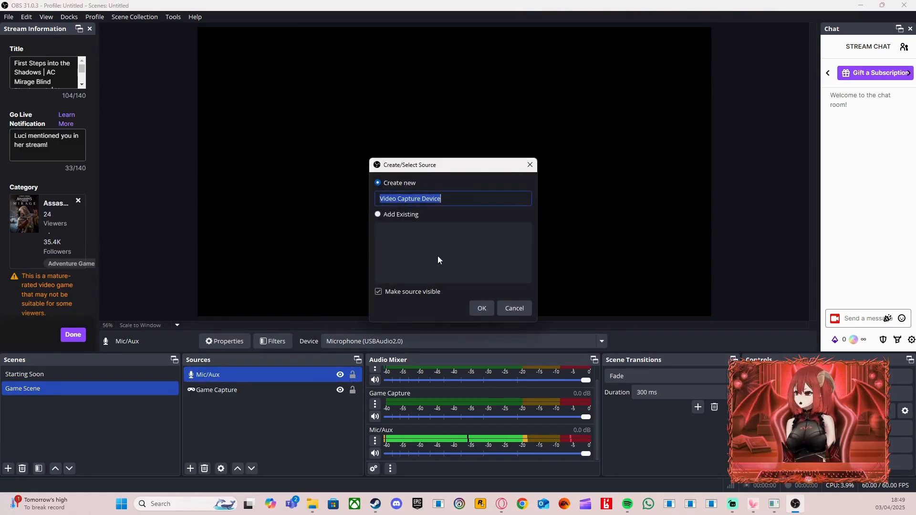
pyautogui.click(479, 310)
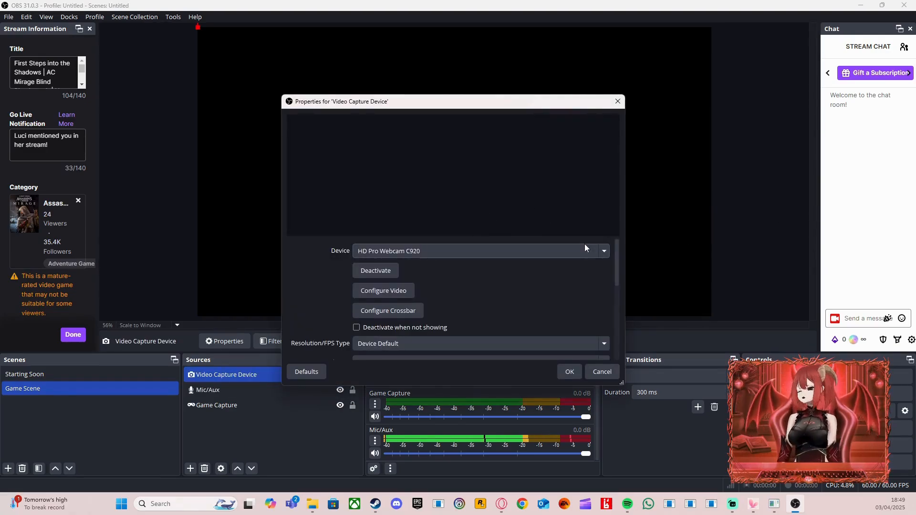
pyautogui.click(572, 251)
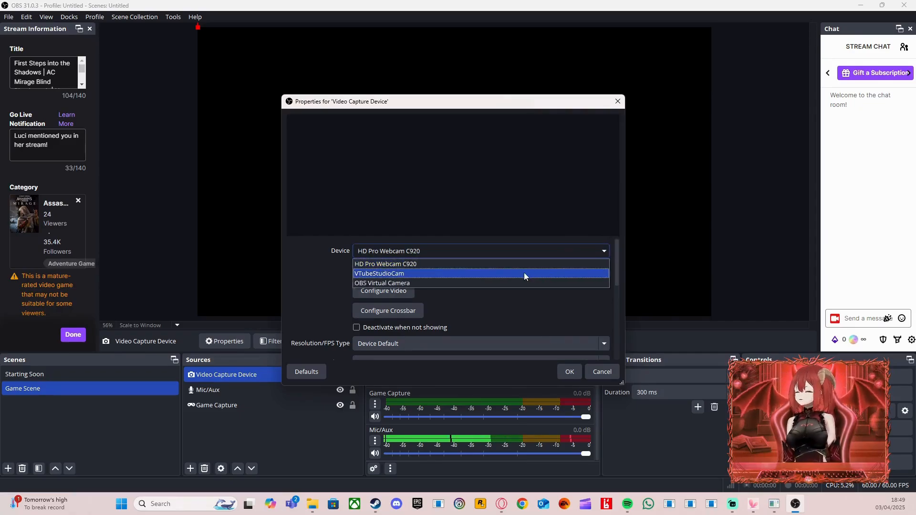
pyautogui.click(524, 273)
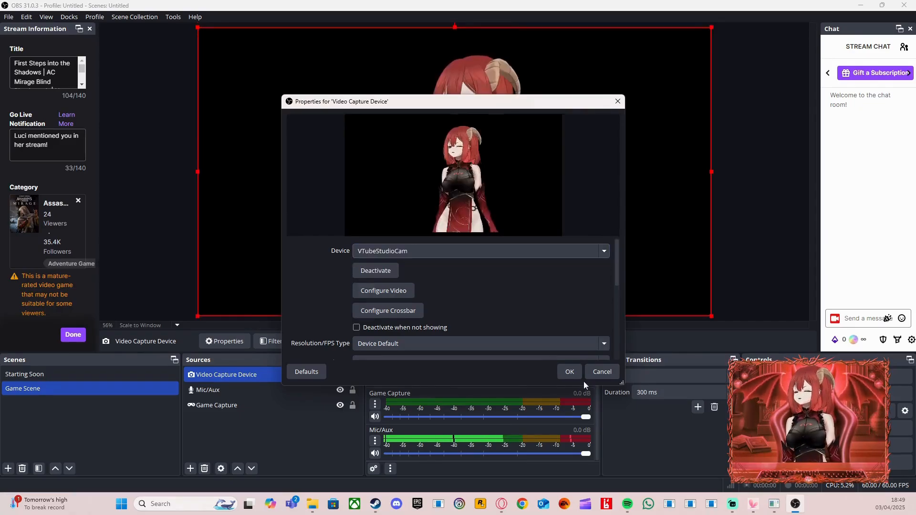
pyautogui.click(569, 372)
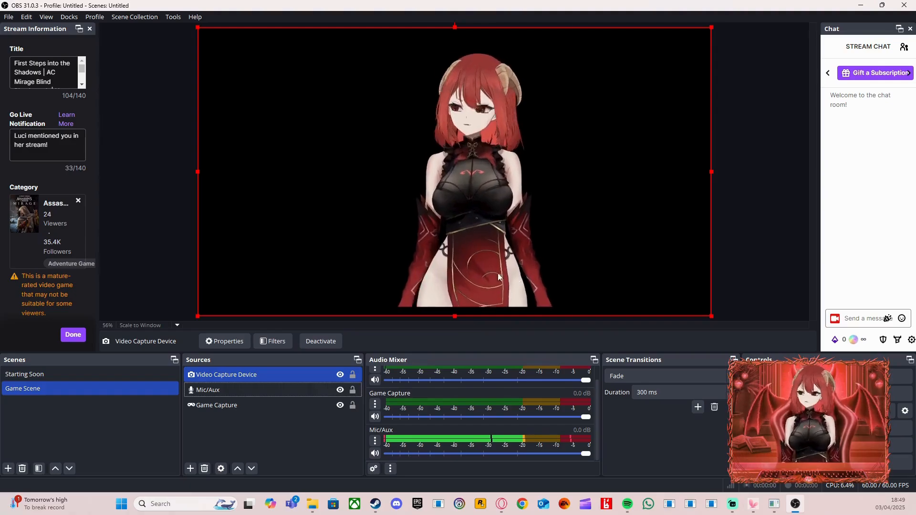
pyautogui.doubleClick(279, 377)
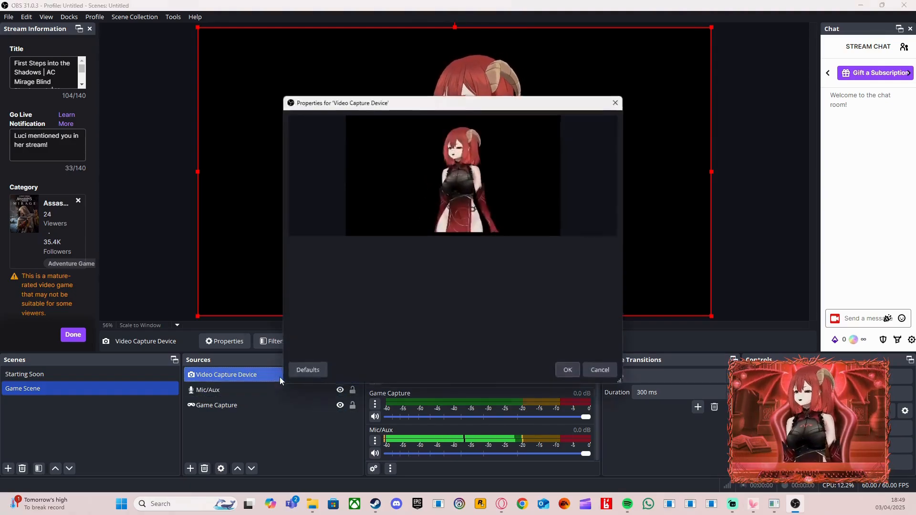
pyautogui.scroll(-5, 466, 292)
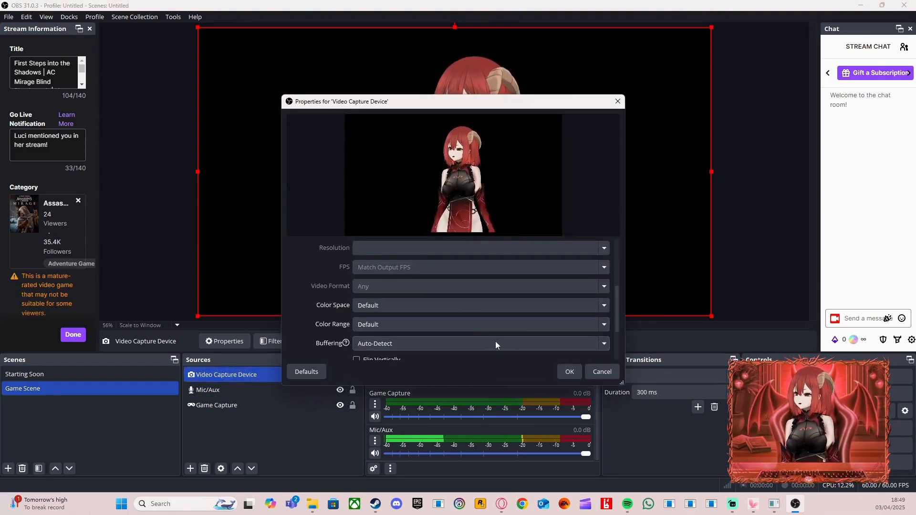
pyautogui.click(570, 372)
# Move the avatar capture into the canvas's lower-right corner, about 613 px from the left edge and 382 px from the top.
pyautogui.moveTo(420, 239); pyautogui.dragTo(573, 233)
pyautogui.click(740, 61)
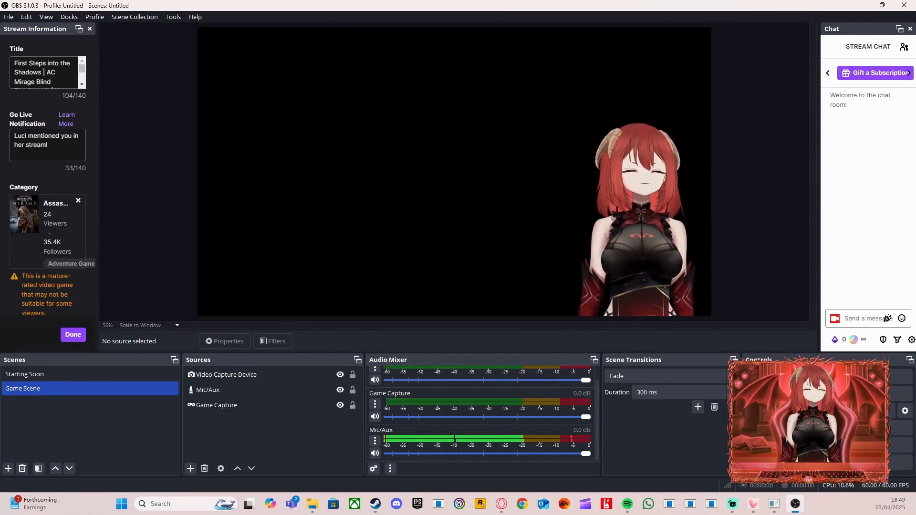
pyautogui.moveTo(591, 207); pyautogui.dragTo(594, 240)
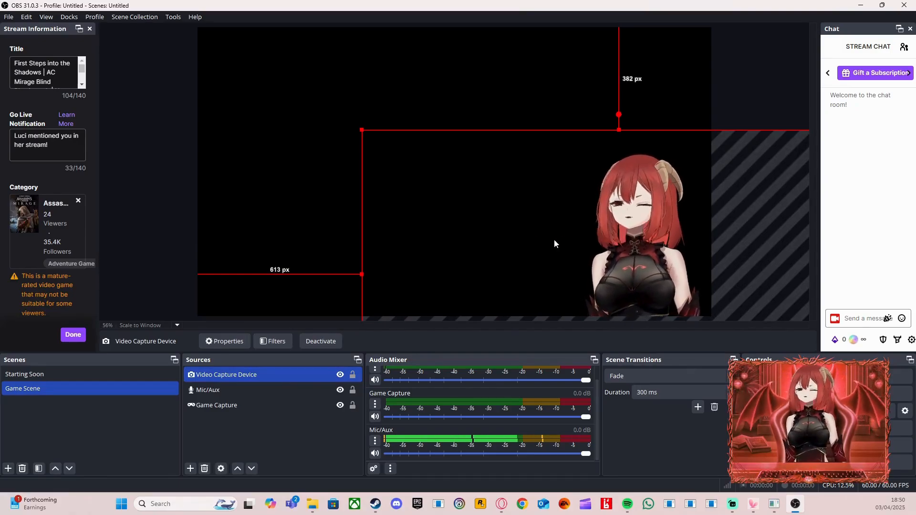